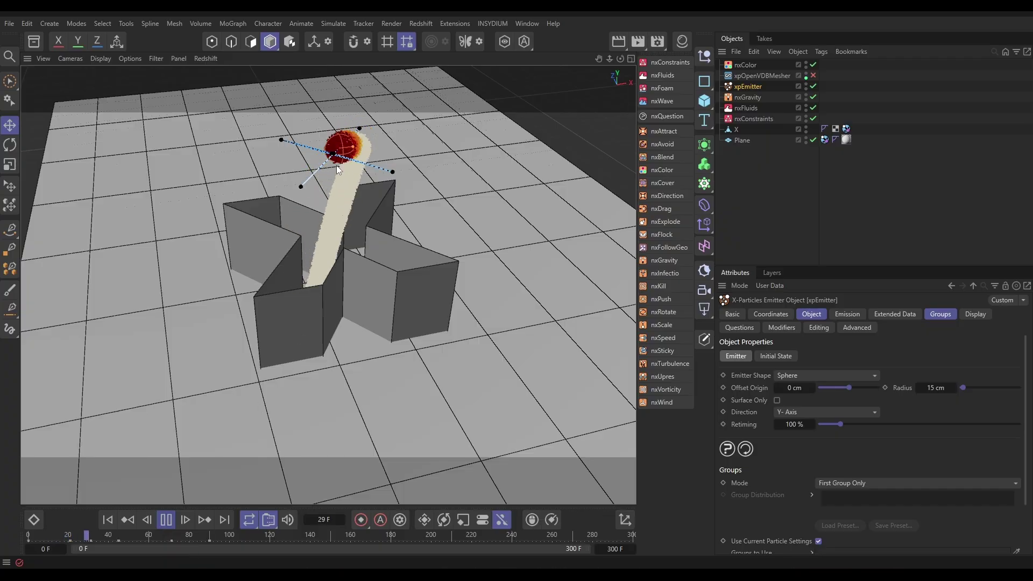
# Drag the emitter sphere toward the lower right during playback so the stream bends onto the X walls.
pyautogui.moveTo(334, 167); pyautogui.dragTo(379, 170)
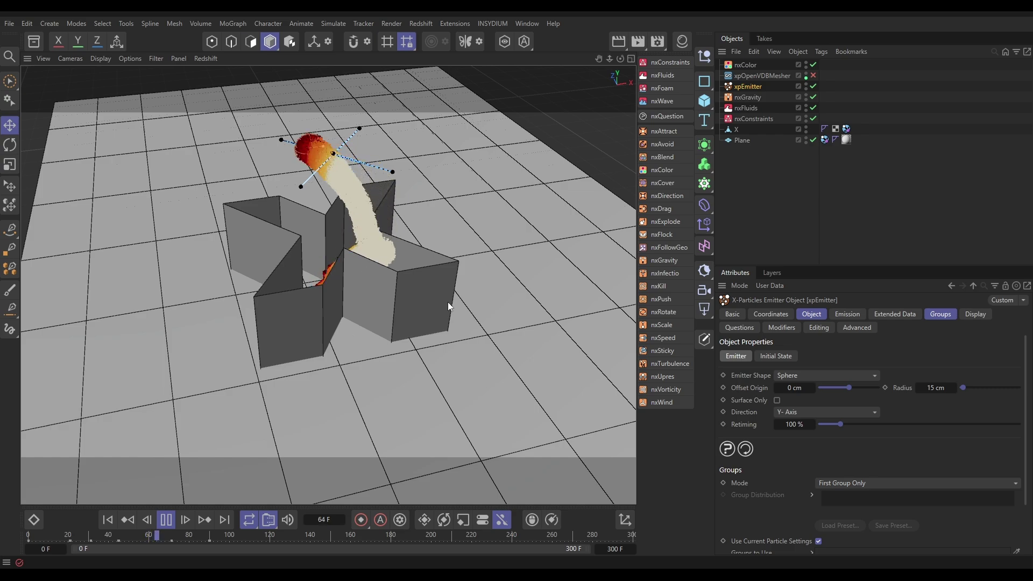
# Hide the X walls and floor plane in the viewport, pause at frame 95 and zoom in.
pyautogui.click(809, 127)
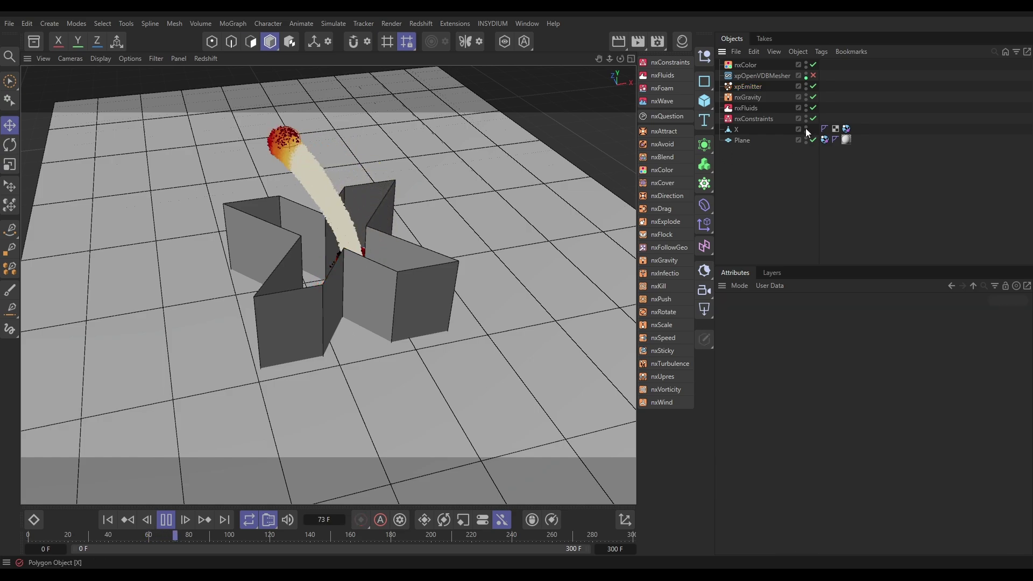
pyautogui.doubleClick(806, 127)
pyautogui.doubleClick(806, 139)
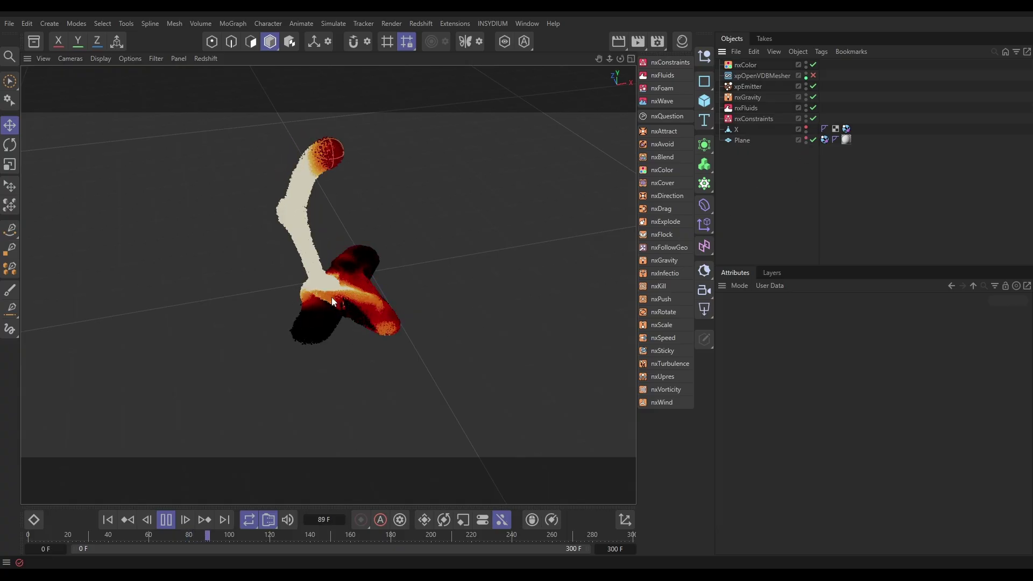
pyautogui.click(165, 519)
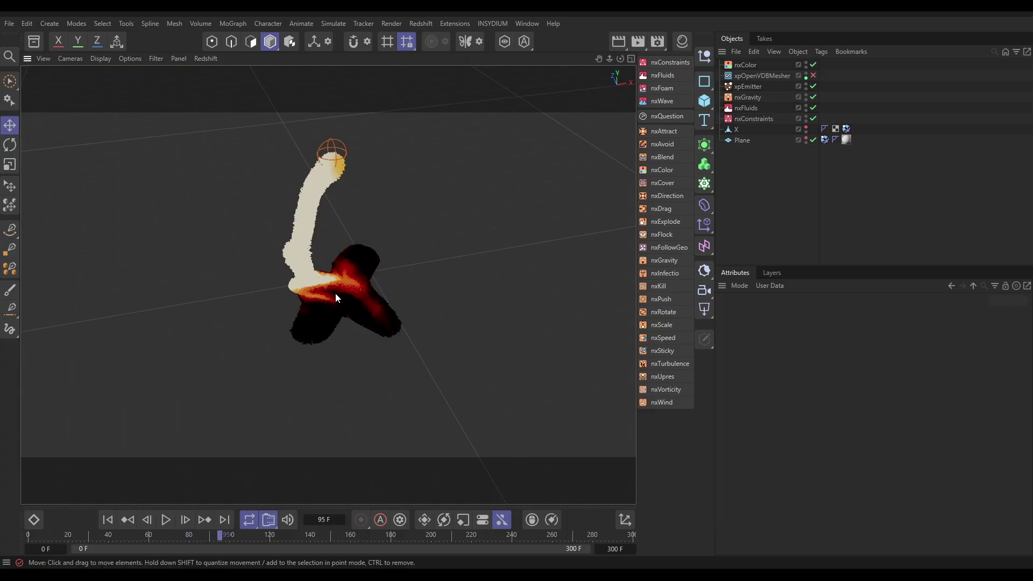
pyautogui.scroll(3, 336, 292)
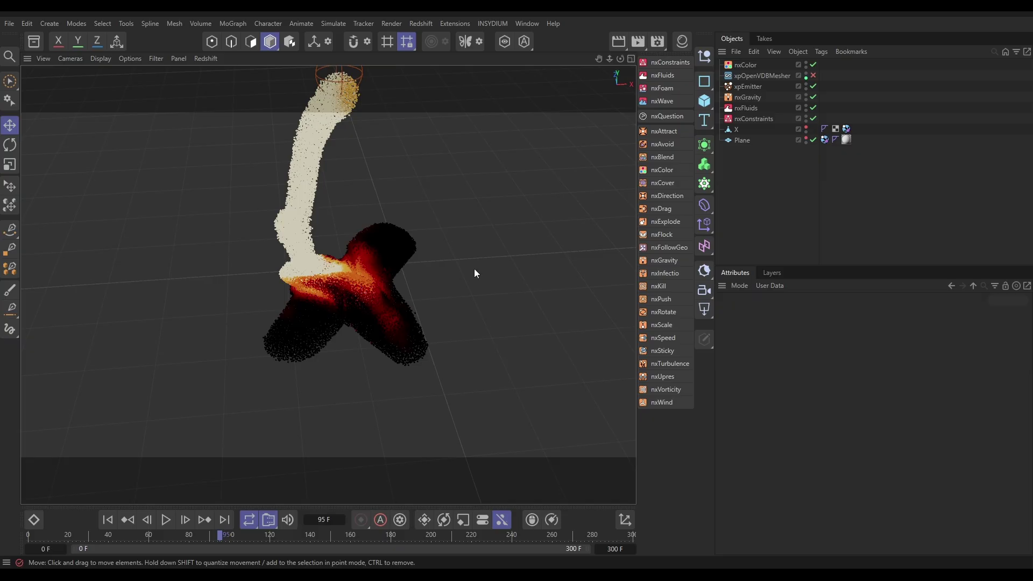
# Inspect nxGravity, nxFluids, then the Viscosity constraint (8 iterations, 15 cm radius, 84% stiffness).
pyautogui.click(747, 97)
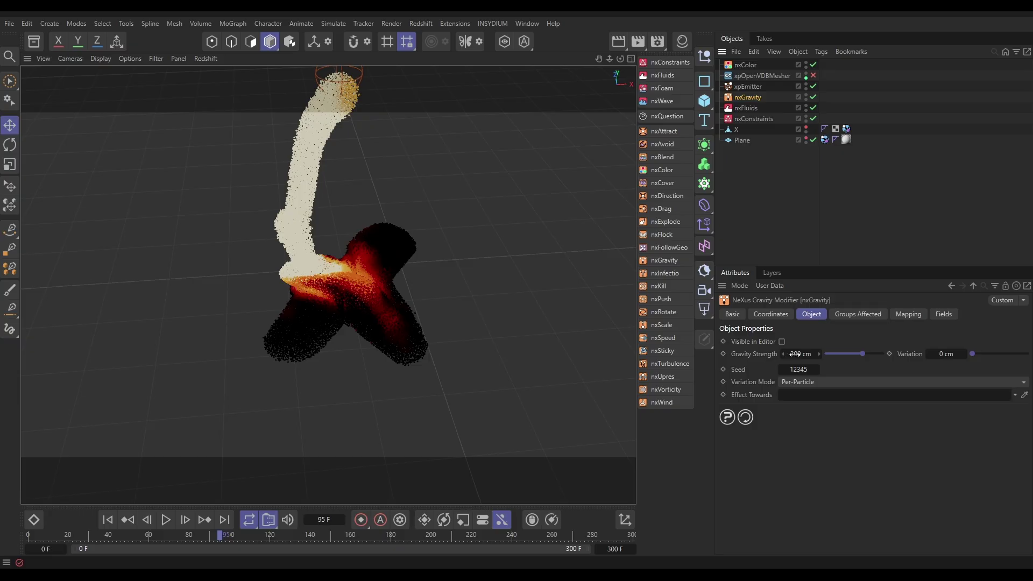
pyautogui.click(745, 107)
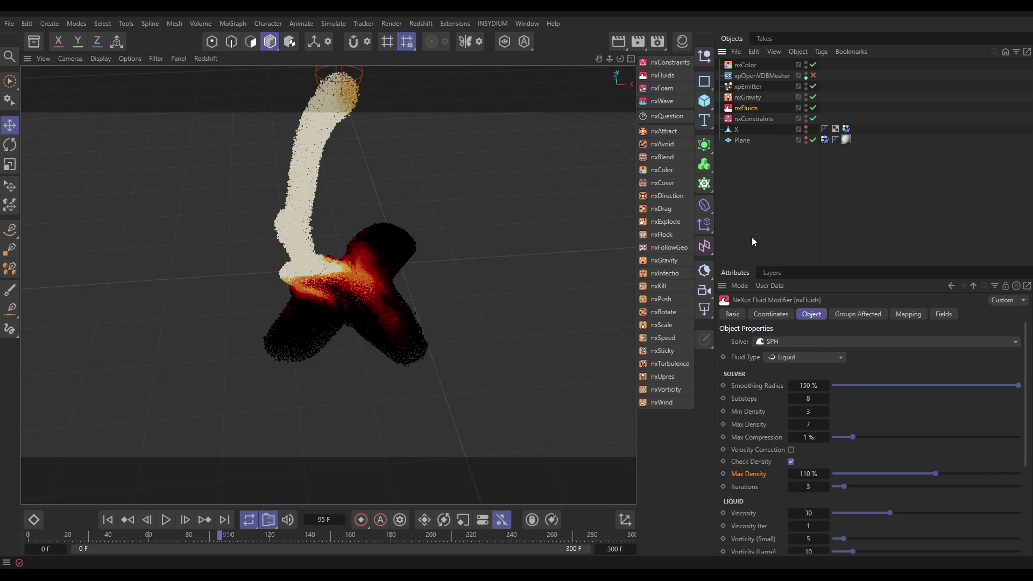
pyautogui.click(746, 120)
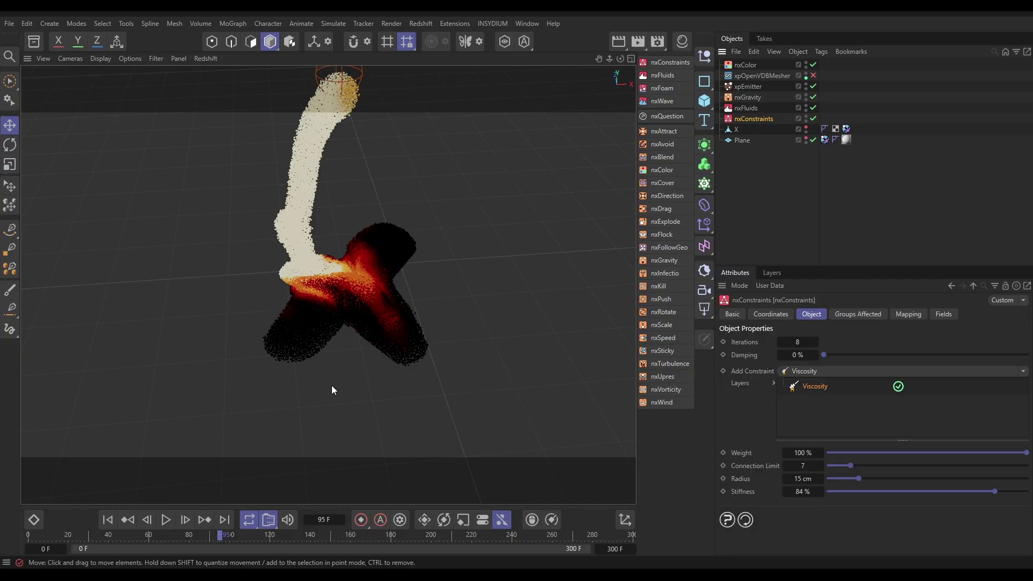
pyautogui.keyDown('alt'); pyautogui.moveTo(354, 308); pyautogui.dragTo(331, 325); pyautogui.keyUp('alt')
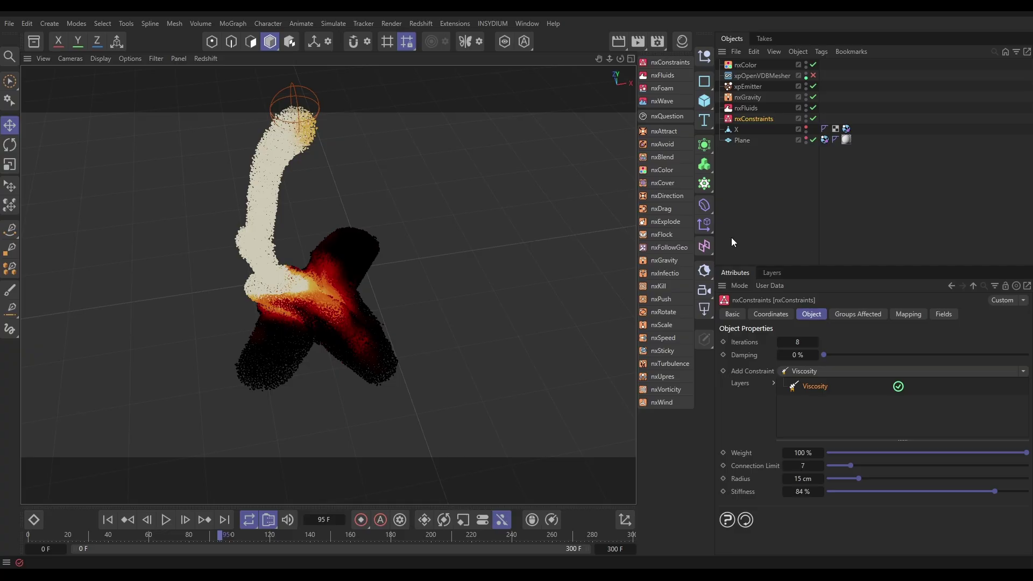
# Delete the nxColor modifier and replay the simulation from frame 0.
pyautogui.click(747, 65)
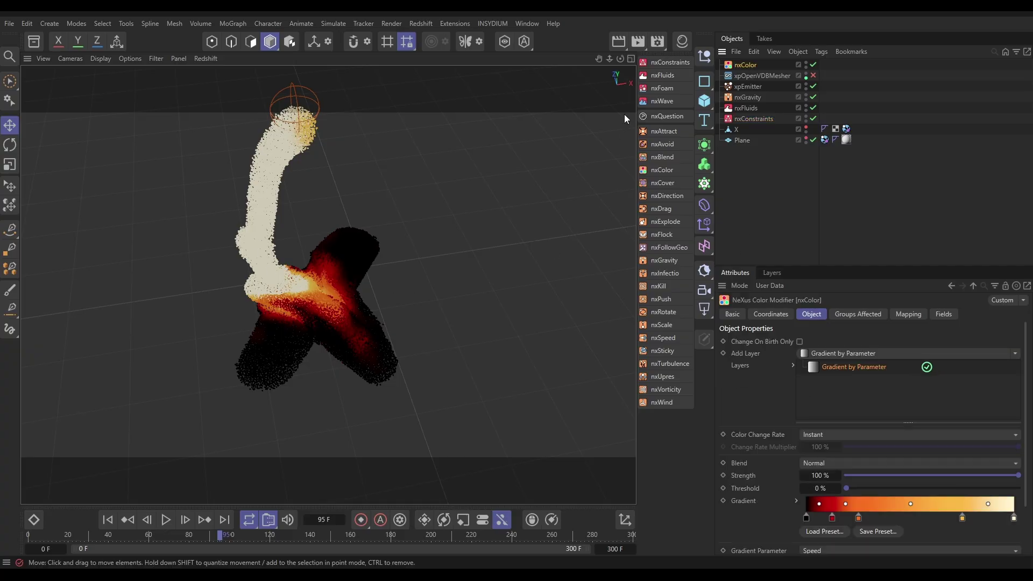
pyautogui.press('Delete')
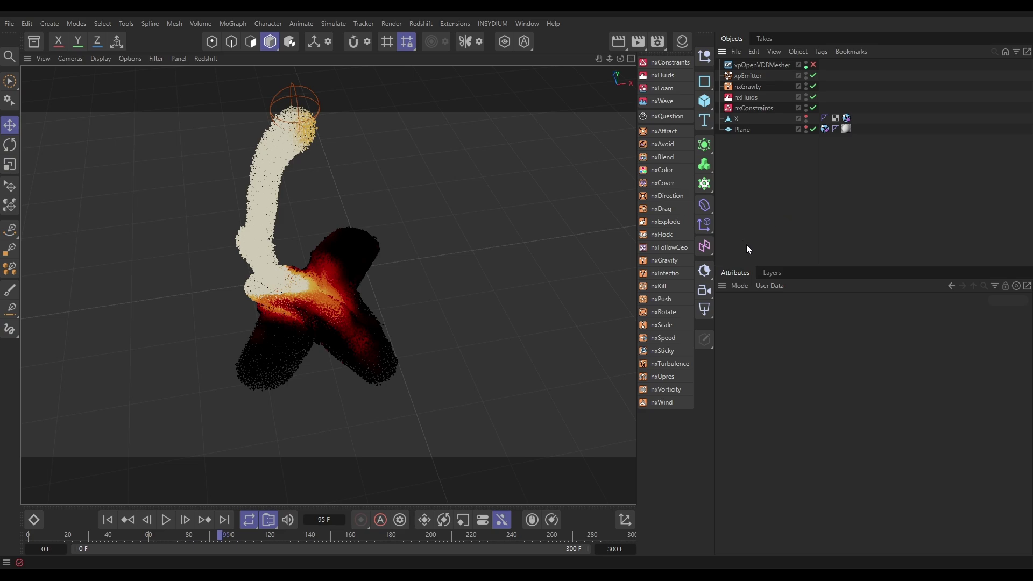
pyautogui.click(110, 520)
pyautogui.click(166, 519)
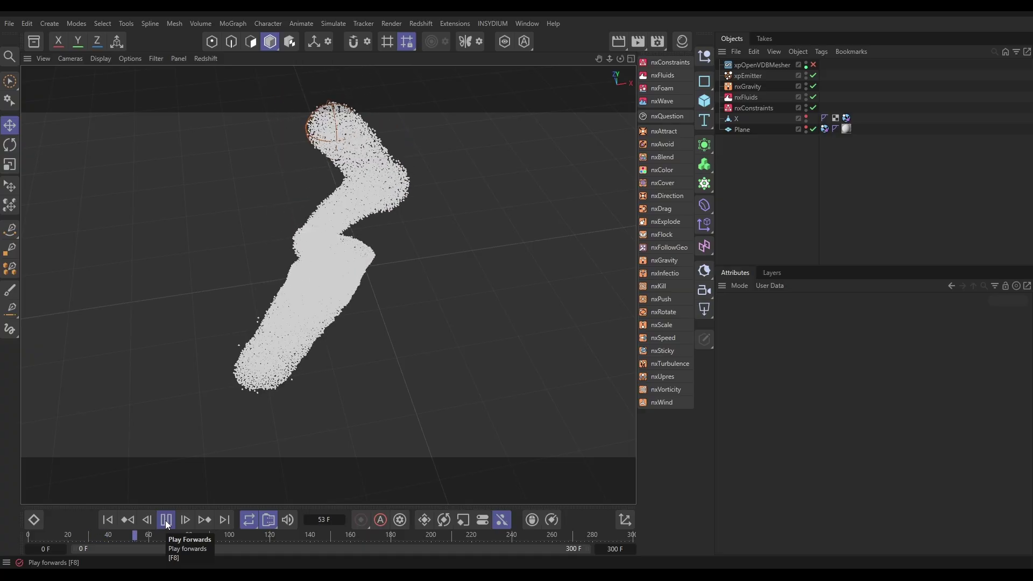
# Stop playback and add two particle groups to the xpEmitter, with Group 1 listed first.
pyautogui.click(166, 521)
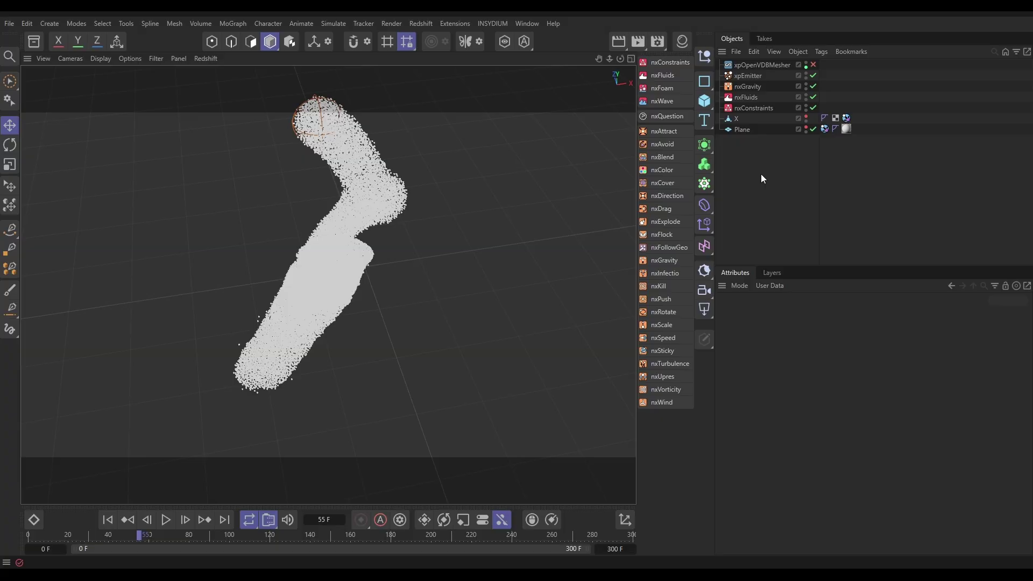
pyautogui.click(748, 76)
pyautogui.click(942, 315)
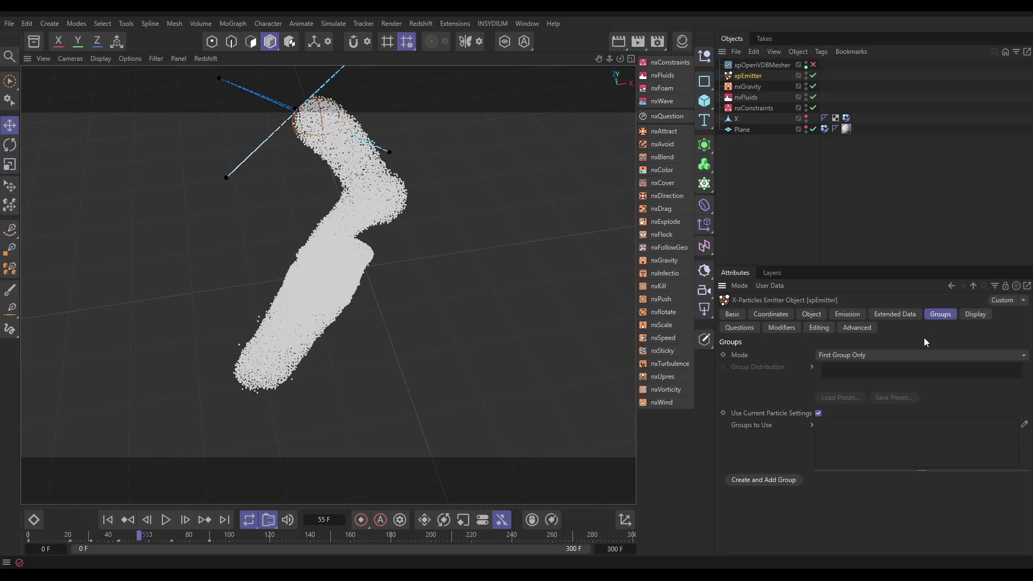
pyautogui.click(770, 479)
pyautogui.click(769, 479)
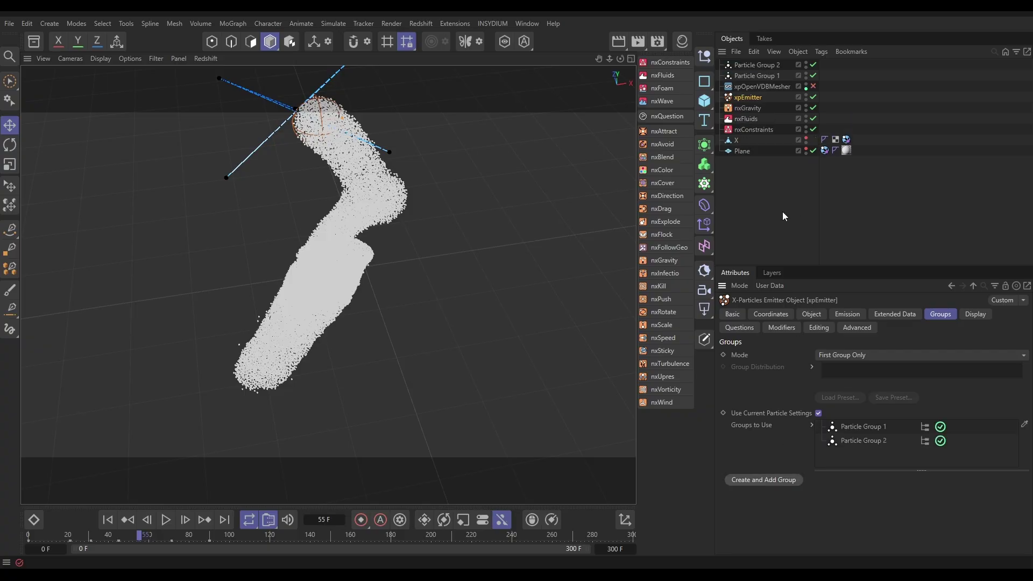
pyautogui.moveTo(761, 76); pyautogui.dragTo(764, 62)
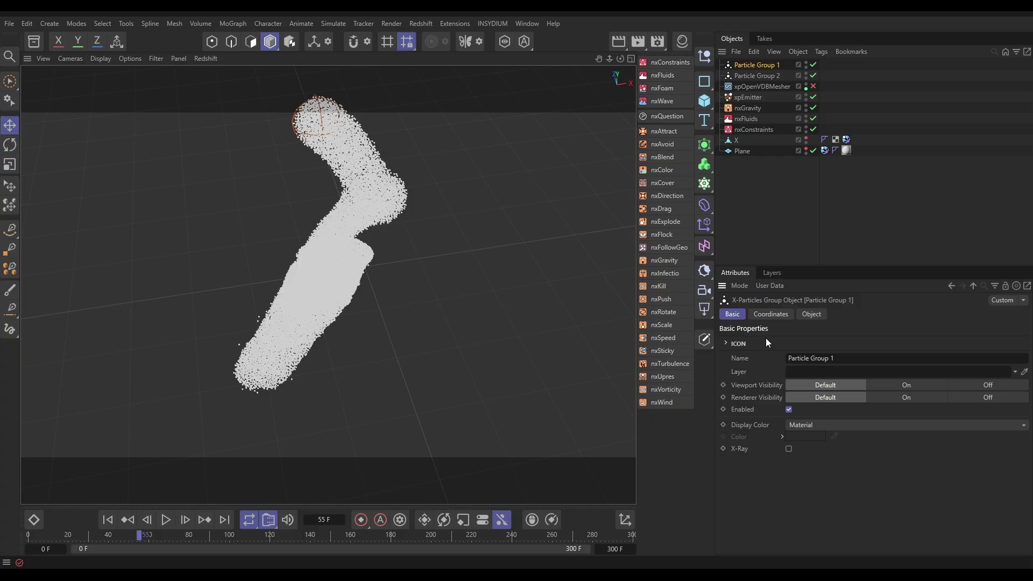
# Rename the groups to 'Particle Group 1 HOT' and 'Particle Group 2 COLD'.
pyautogui.click(867, 359)
pyautogui.write('HOT')
pyautogui.press('Return')
pyautogui.click(764, 75)
pyautogui.click(850, 358)
pyautogui.write('C')
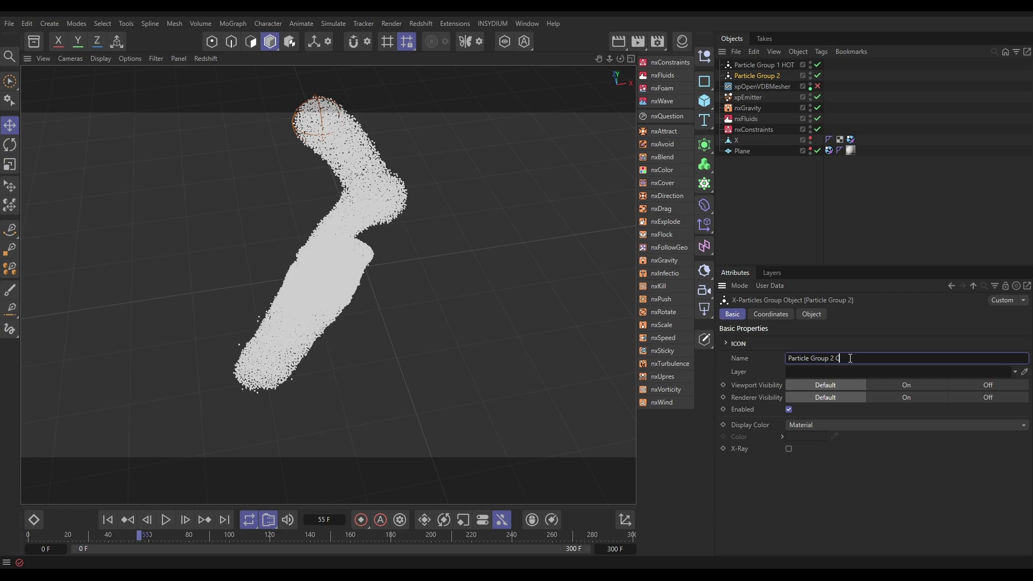
pyautogui.write('oLD')
pyautogui.press('Return')
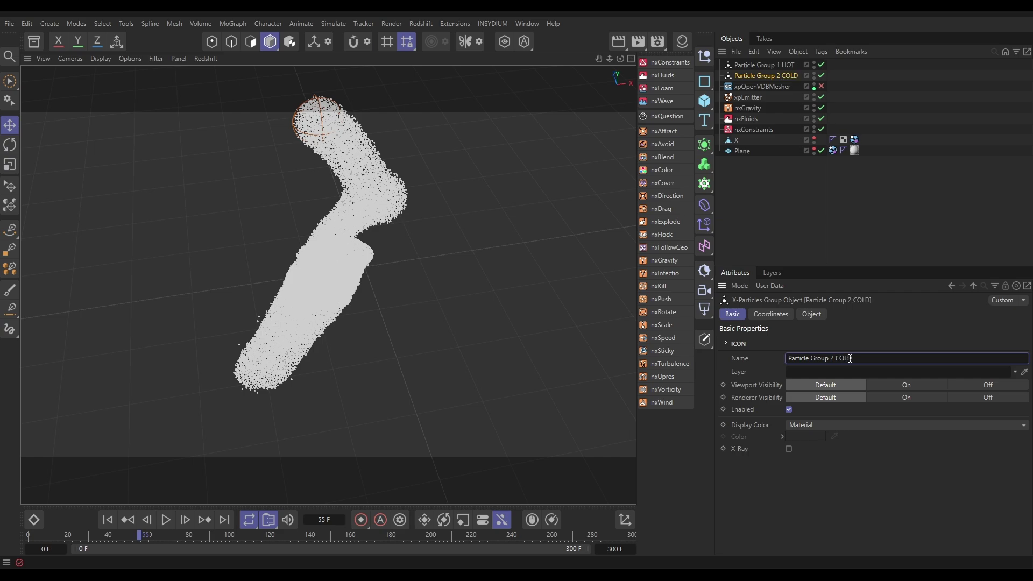
# Keep the emitter's group emission mode set to First Group Only.
pyautogui.click(747, 97)
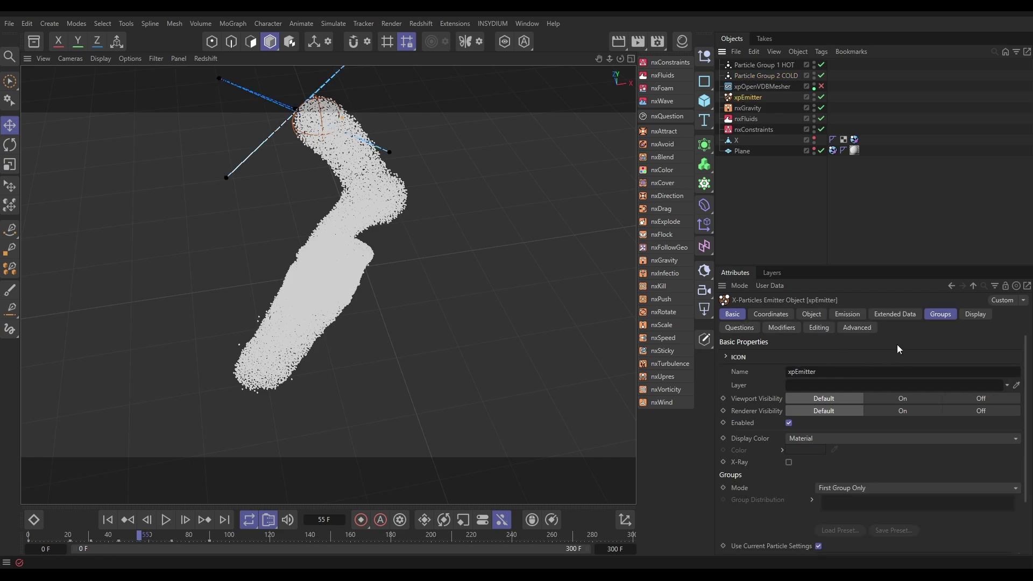
pyautogui.click(935, 314)
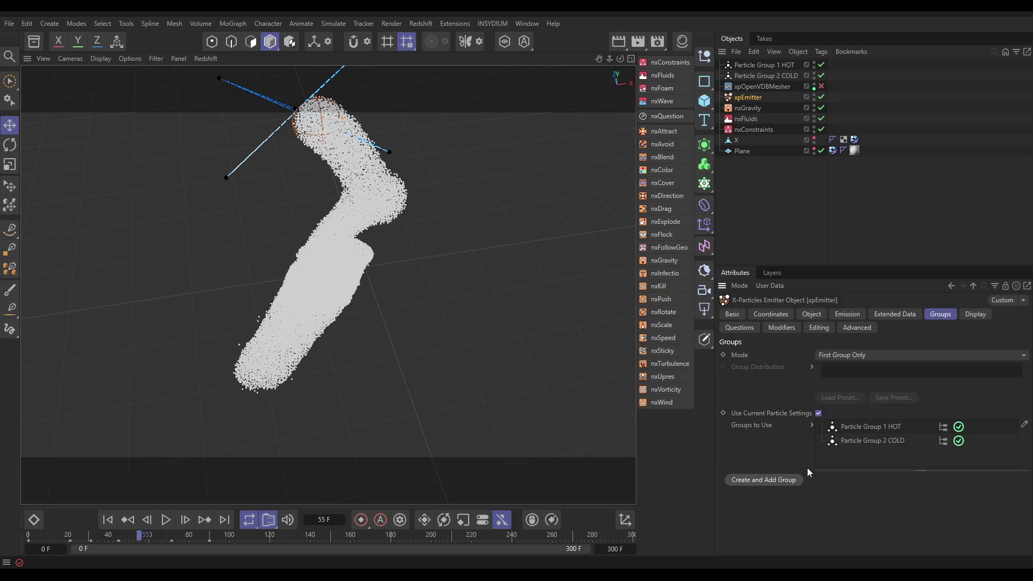
pyautogui.click(837, 354)
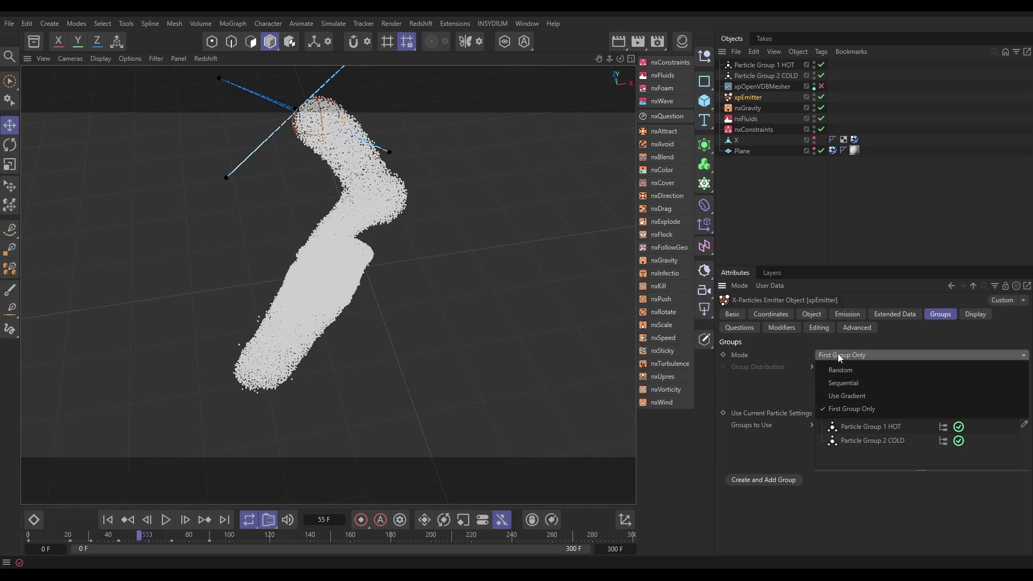
pyautogui.click(841, 410)
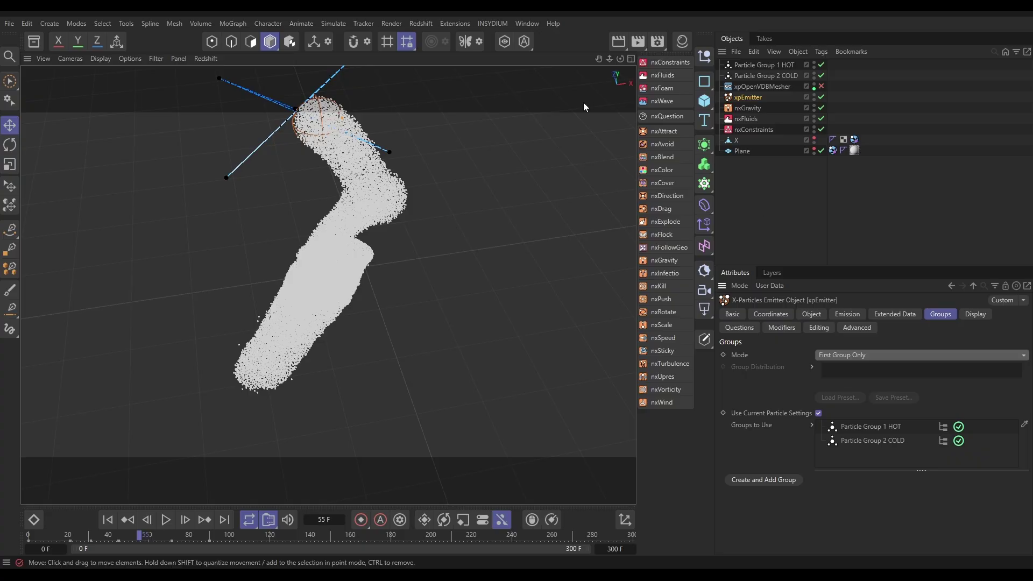
# Add an nxQuestion modifier from the X-Particles modifier palette.
pyautogui.click(669, 117)
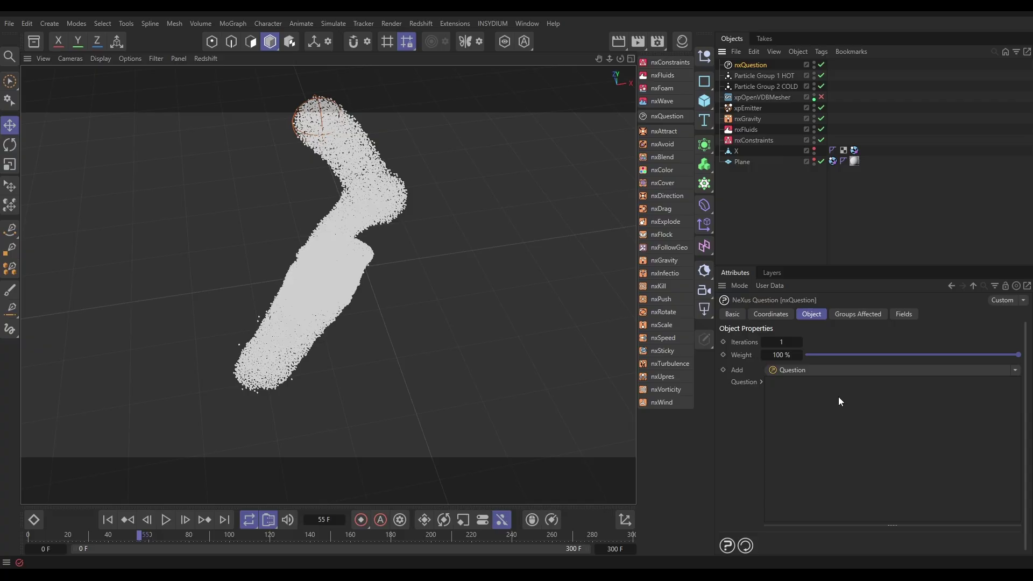
# Add a question testing whether the particle Group equals 2.
pyautogui.click(817, 370)
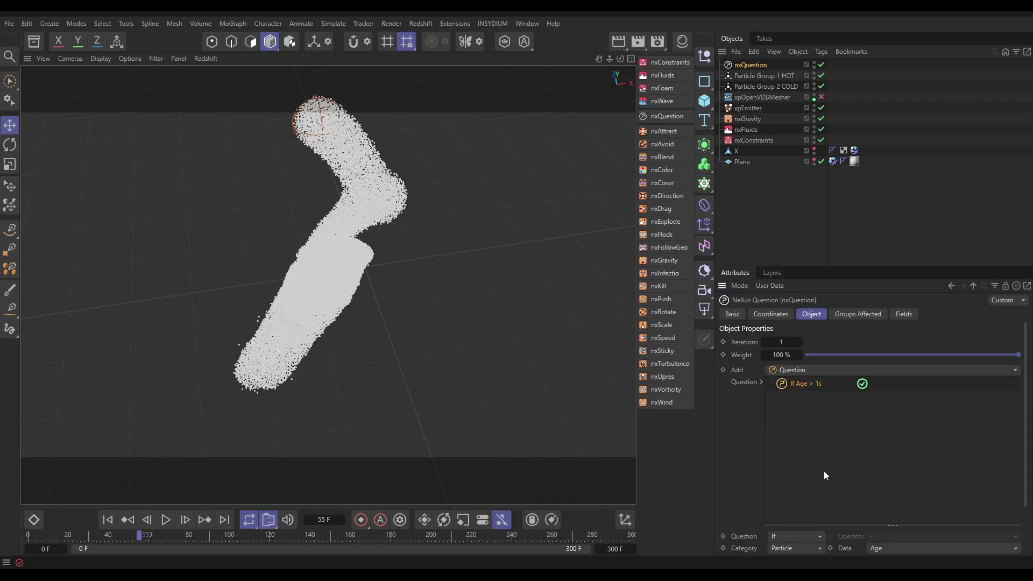
pyautogui.scroll(-3, 887, 474)
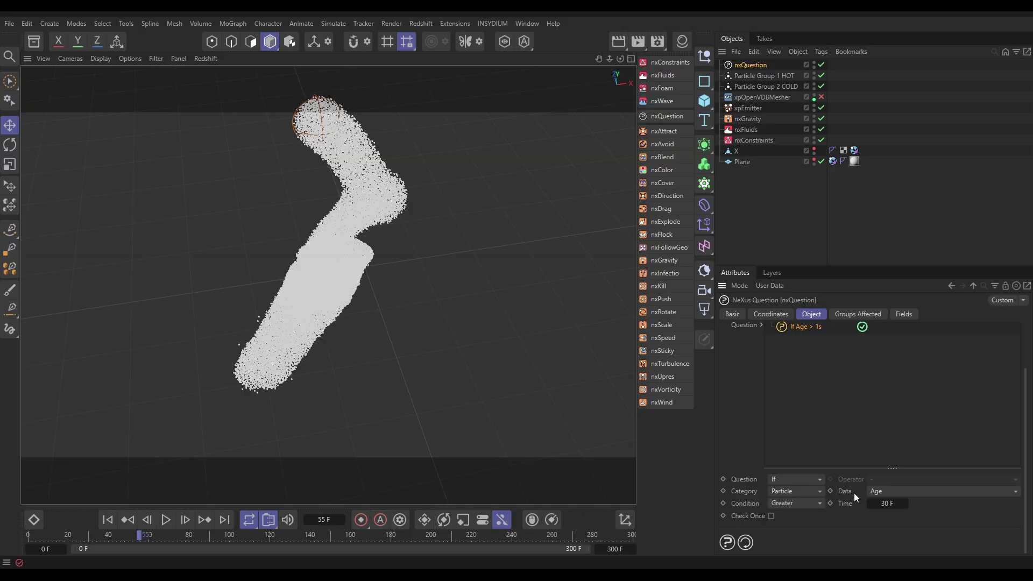
pyautogui.click(886, 491)
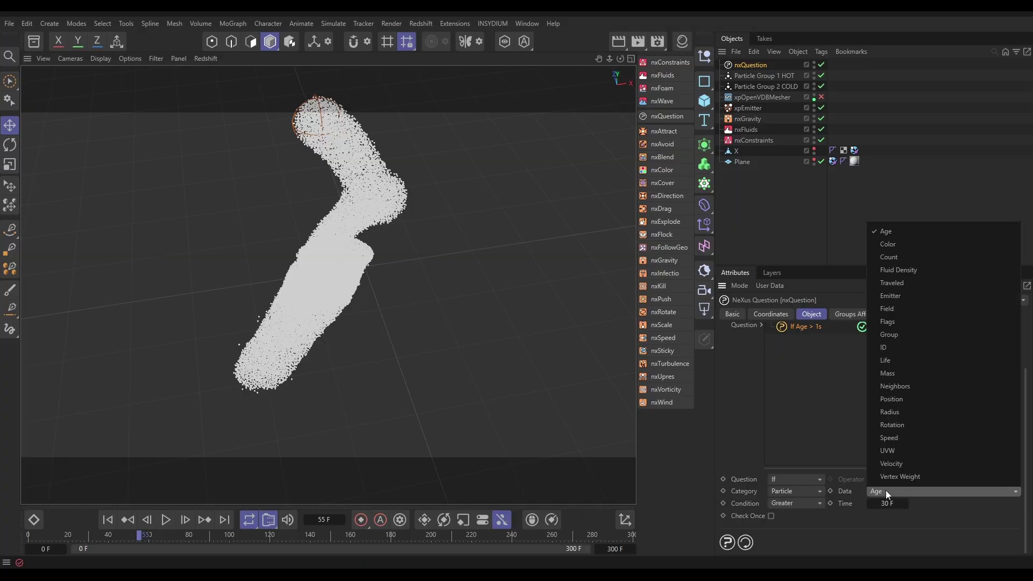
pyautogui.click(901, 337)
pyautogui.click(796, 505)
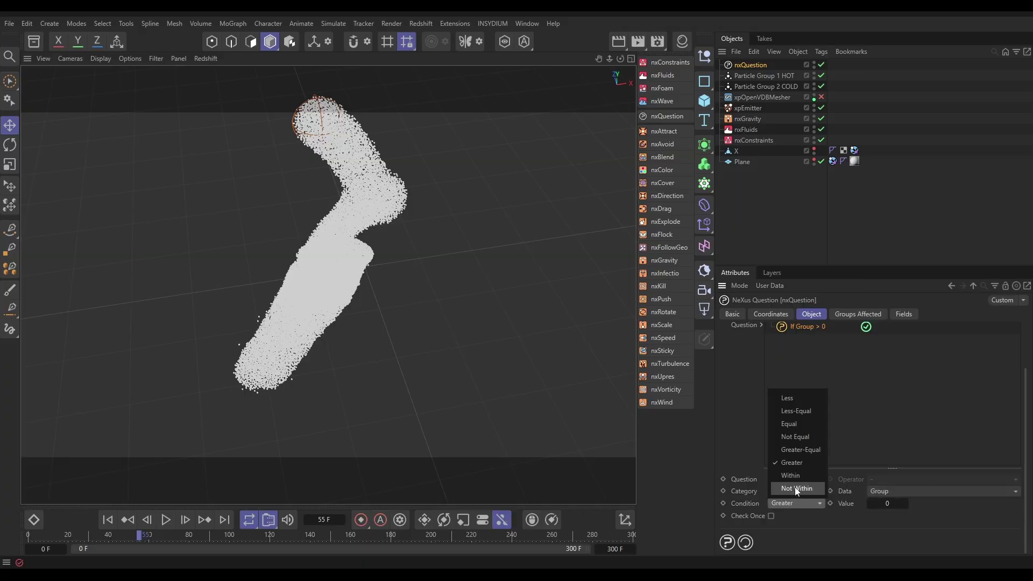
pyautogui.click(784, 412)
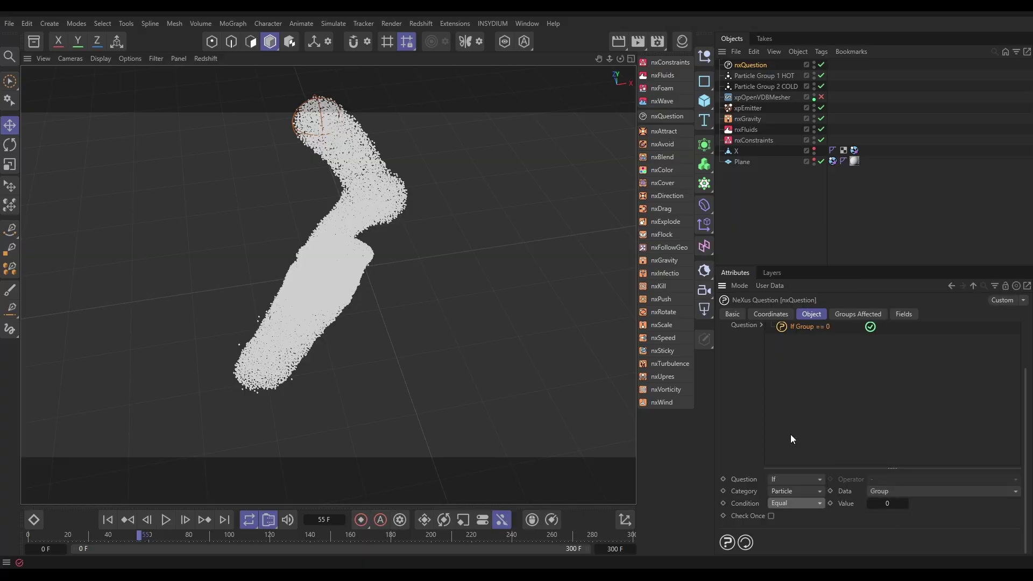
pyautogui.click(906, 503)
pyautogui.click(906, 503)
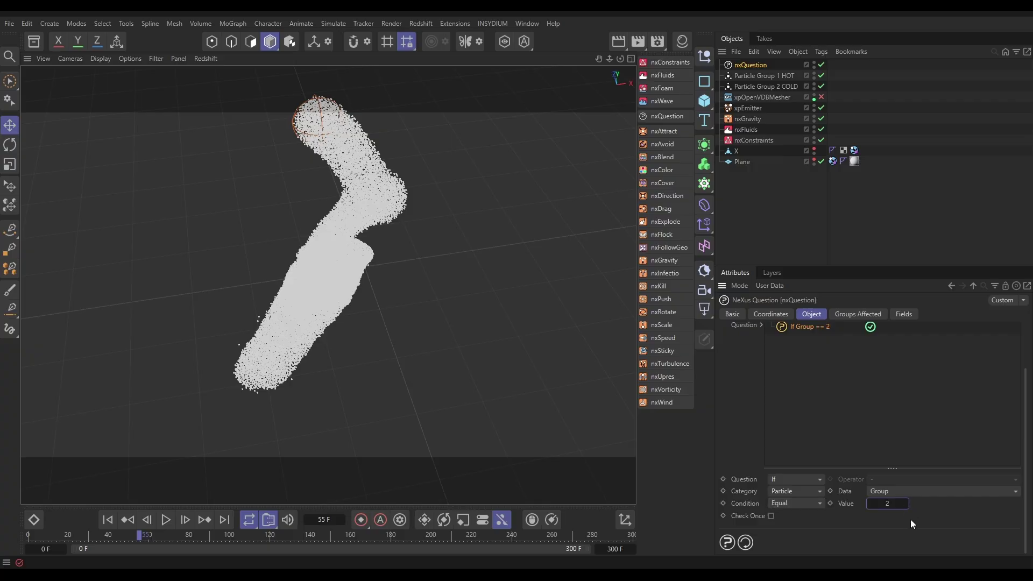
pyautogui.scroll(2, 904, 422)
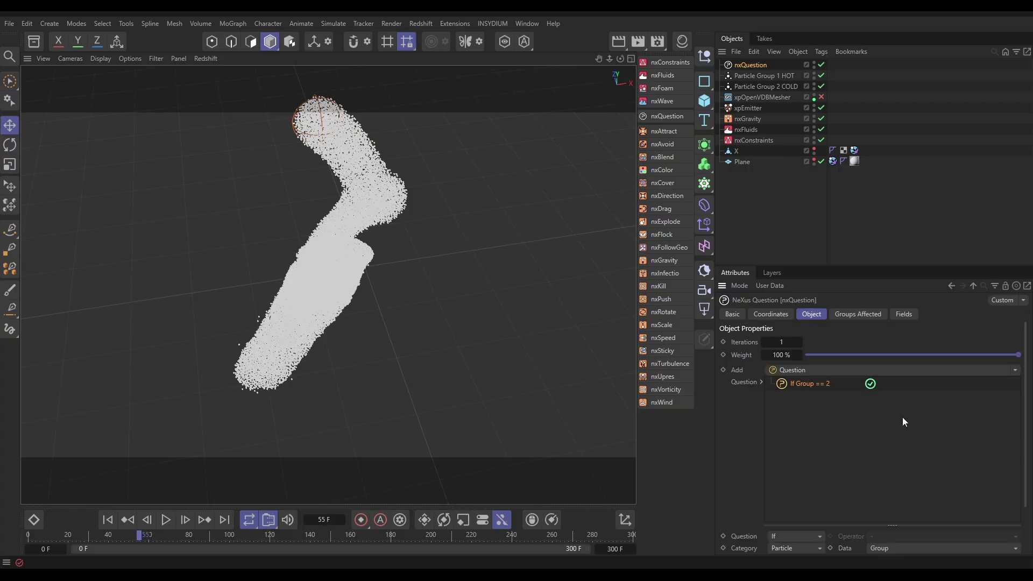
# Add a Set Color action under it with the colour set to black.
pyautogui.click(1015, 371)
pyautogui.click(956, 398)
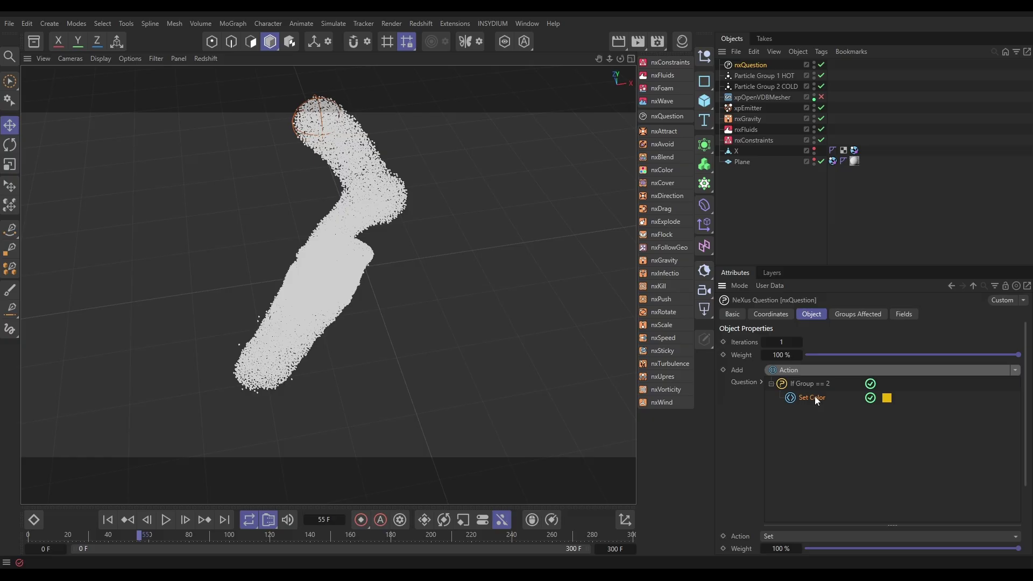
pyautogui.scroll(-3, 850, 445)
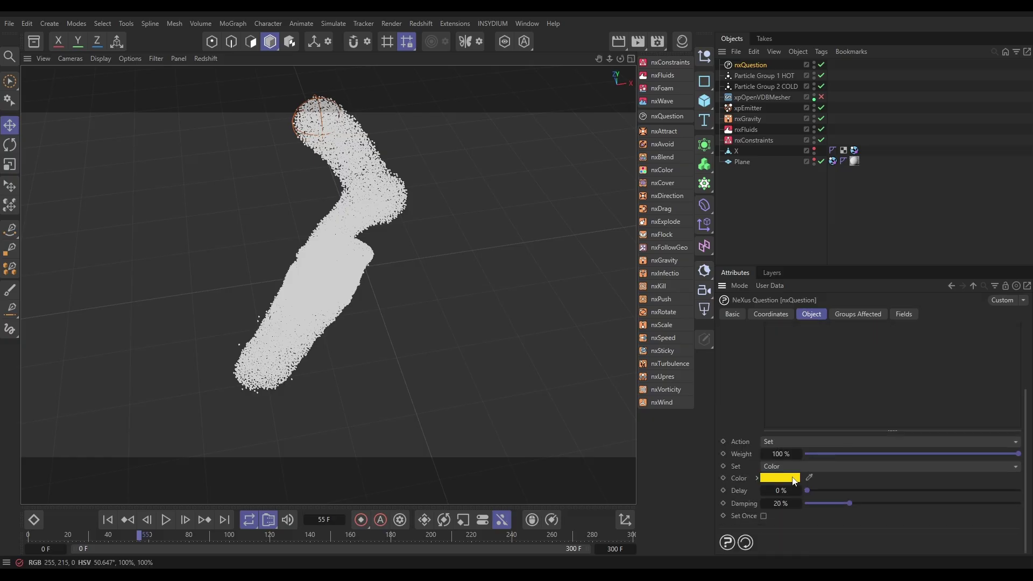
pyautogui.click(795, 480)
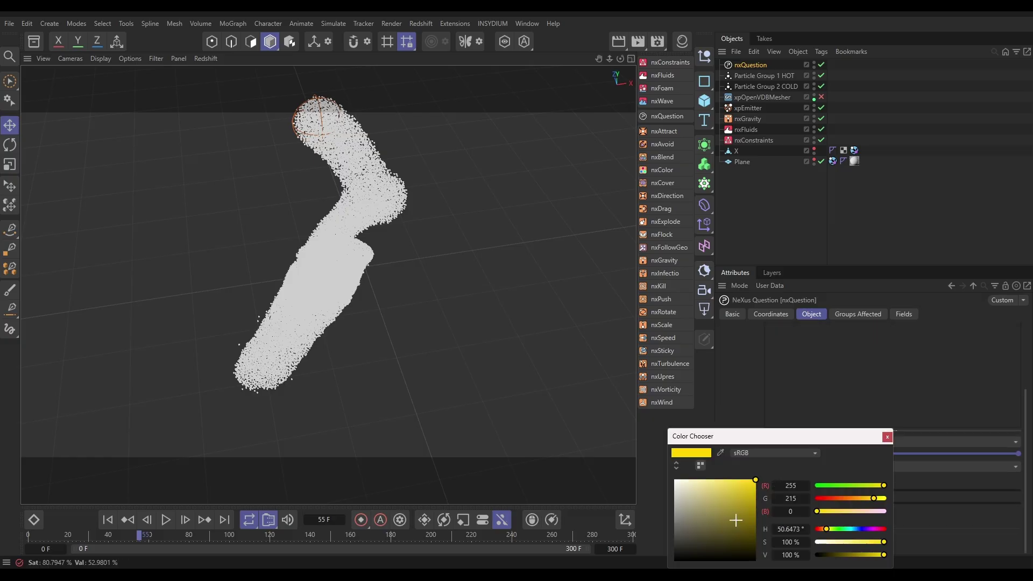
pyautogui.click(887, 437)
# Replay the simulation from the start, stop it, and collapse the Group == 2 question.
pyautogui.click(108, 520)
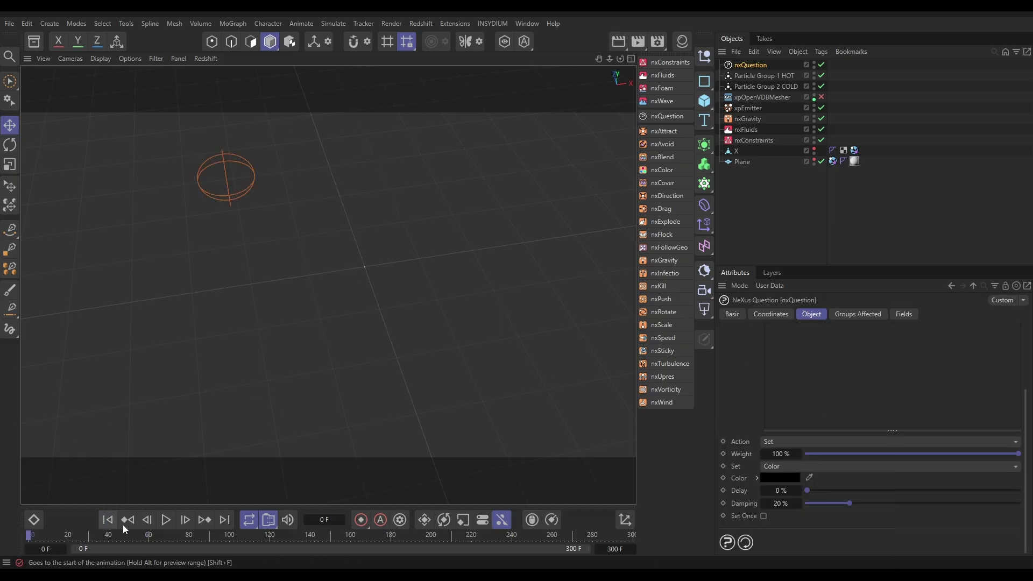
pyautogui.click(158, 522)
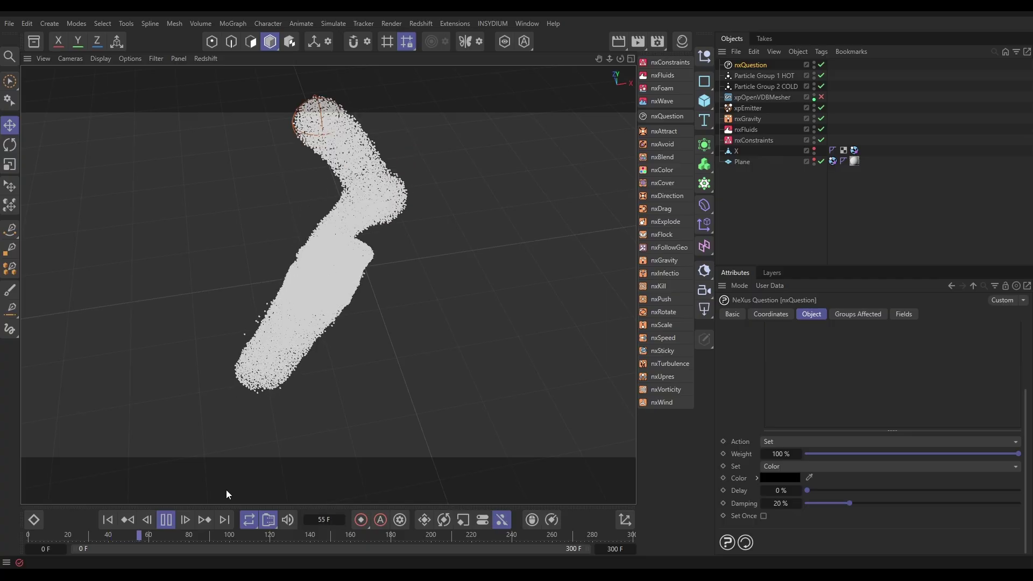
pyautogui.click(173, 519)
pyautogui.scroll(3, 786, 405)
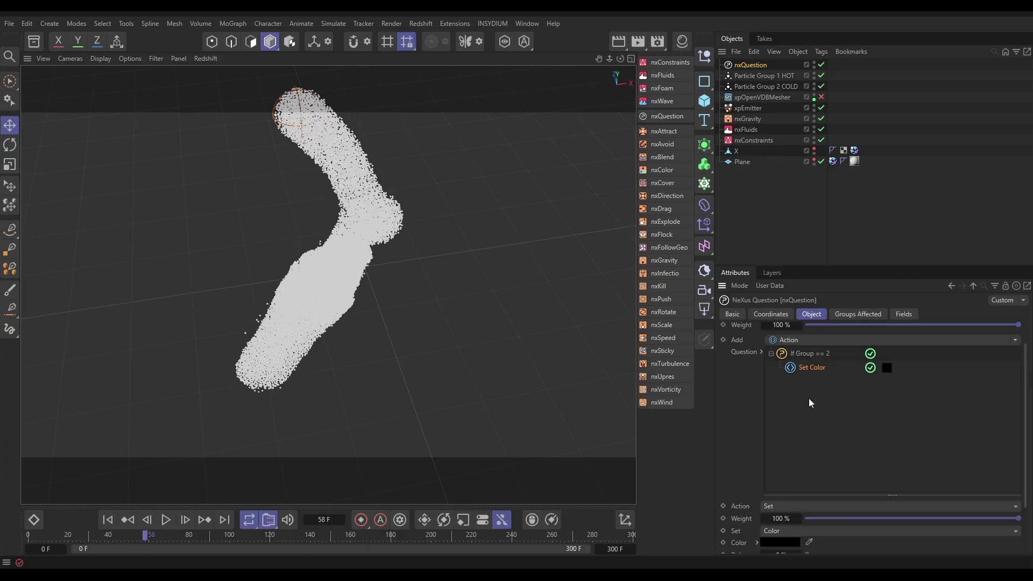
pyautogui.click(814, 370)
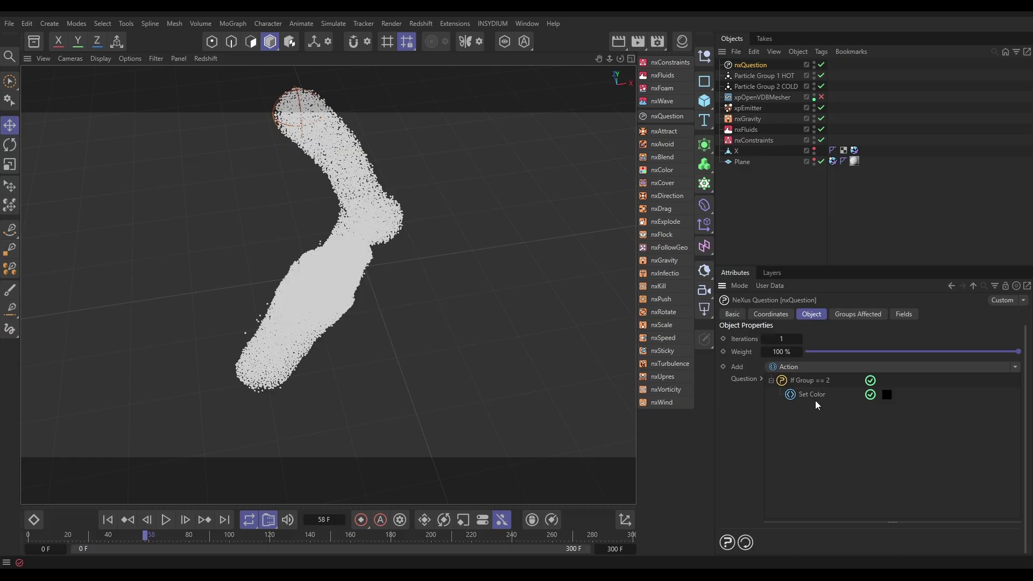
pyautogui.click(771, 380)
# Add a second question below If Group == 2 testing Speed less than 25.
pyautogui.click(1015, 367)
pyautogui.click(995, 379)
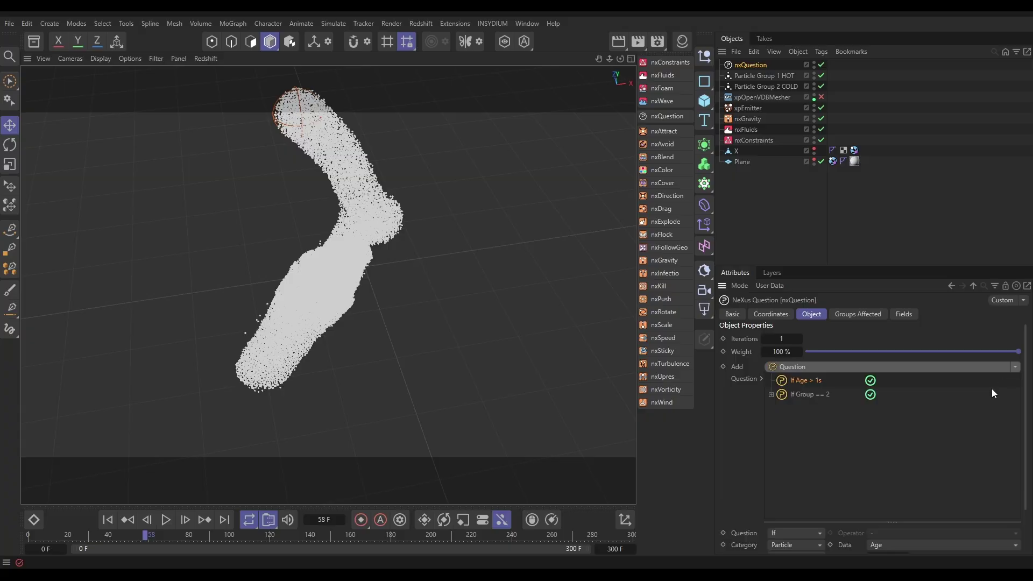
pyautogui.moveTo(817, 383); pyautogui.dragTo(811, 429)
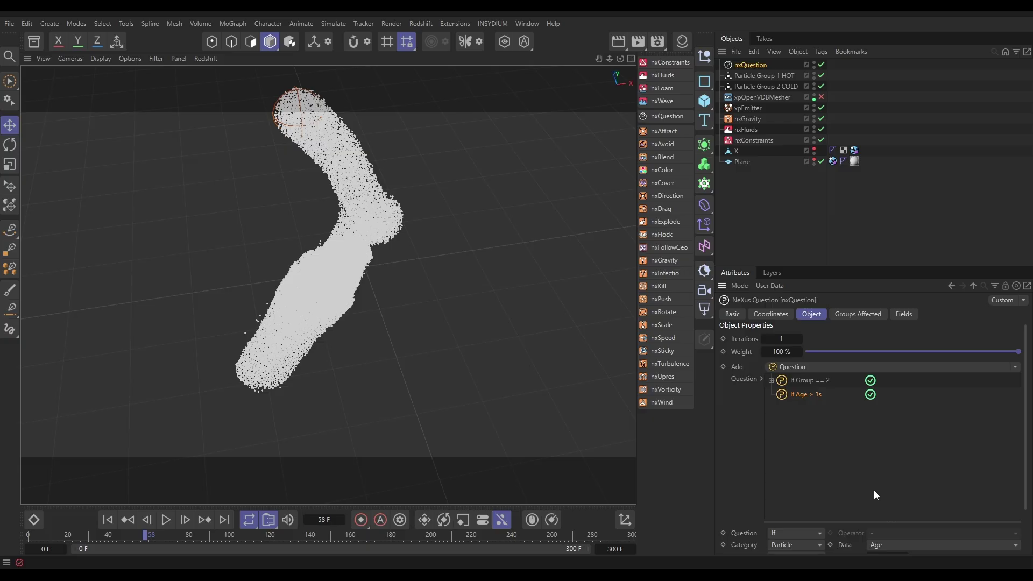
pyautogui.scroll(-3, 836, 429)
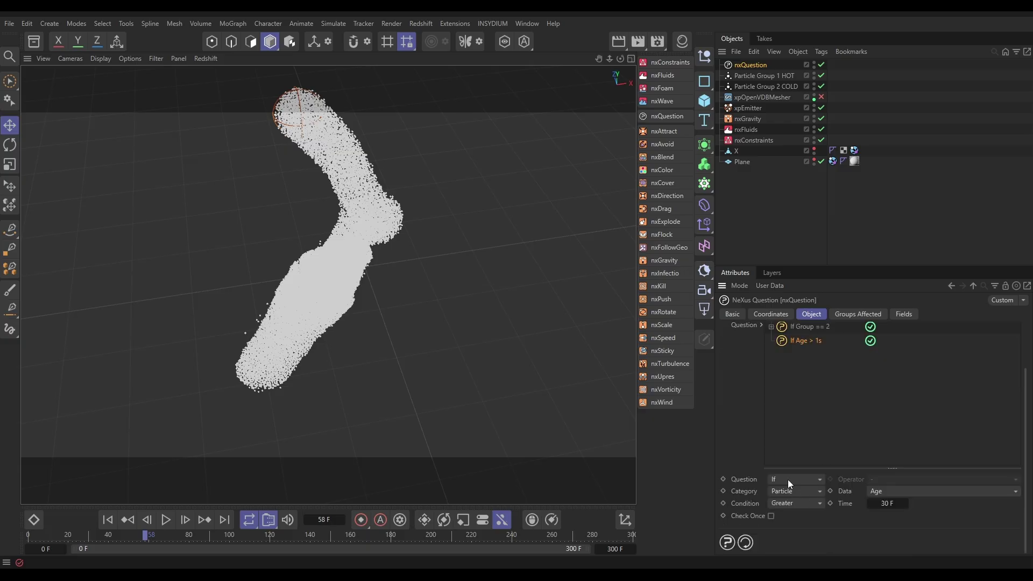
pyautogui.click(936, 490)
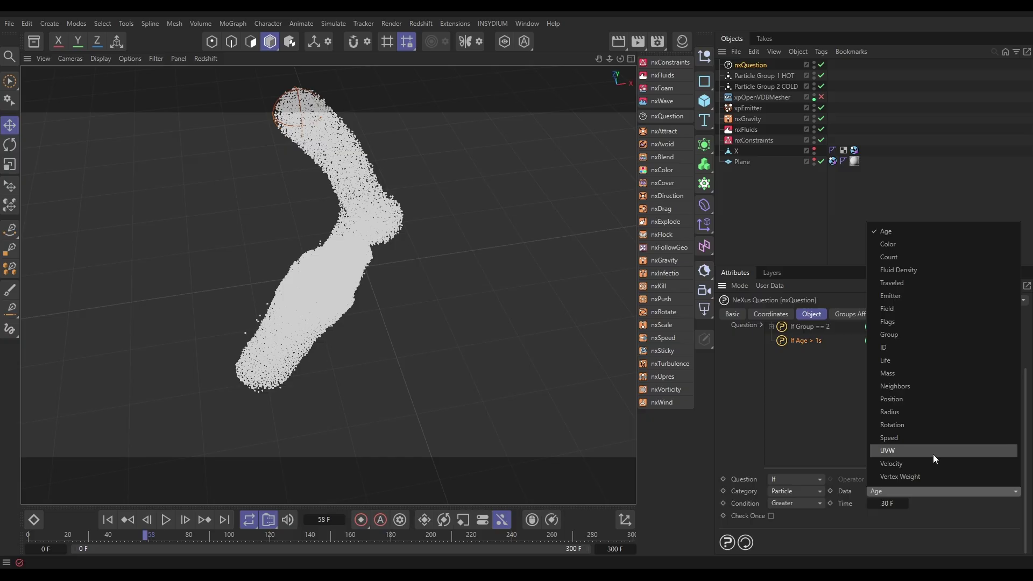
pyautogui.click(902, 437)
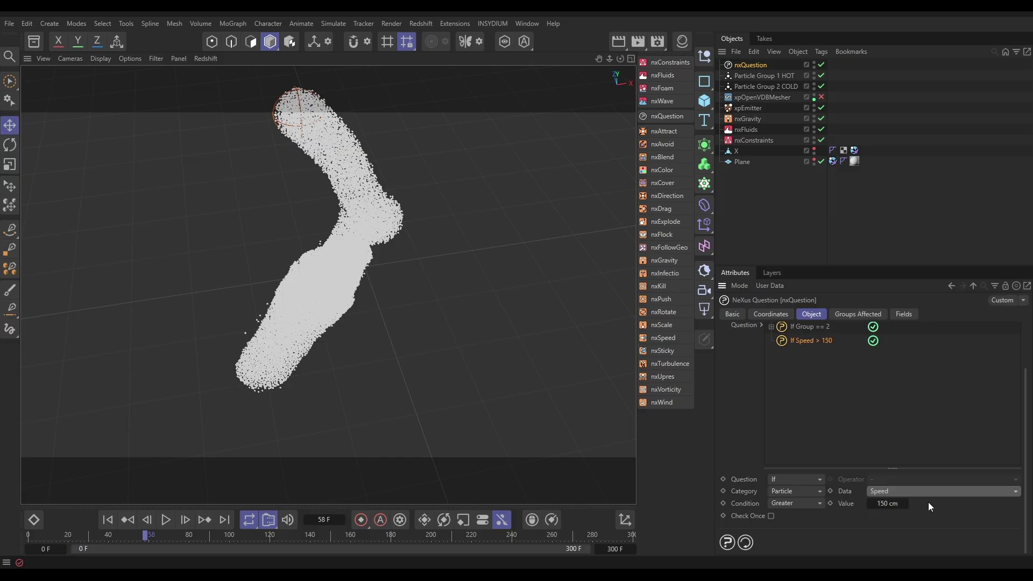
pyautogui.click(801, 504)
pyautogui.click(786, 401)
pyautogui.doubleClick(885, 504)
pyautogui.write('25')
pyautogui.press('Return')
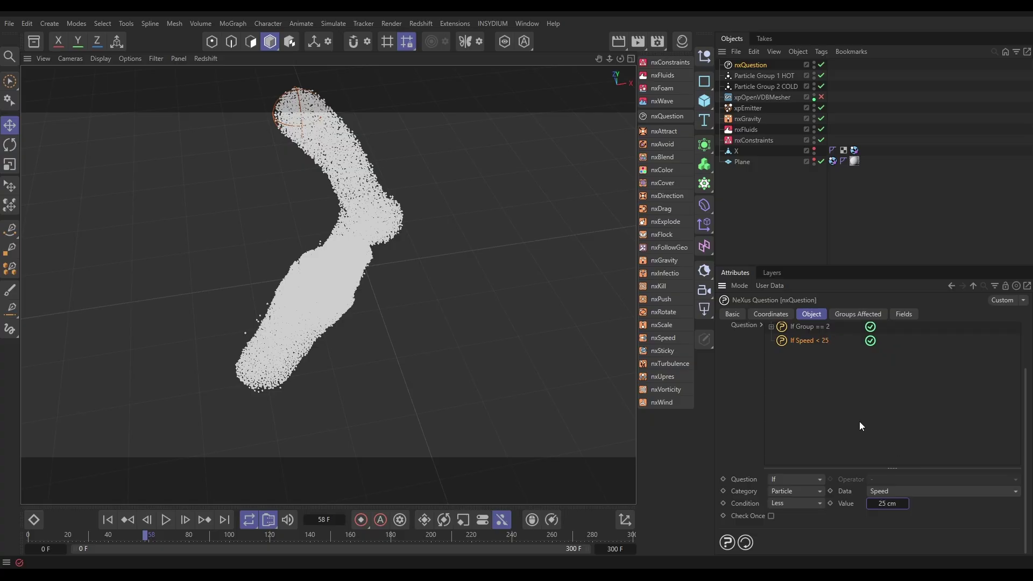
pyautogui.scroll(2, 861, 425)
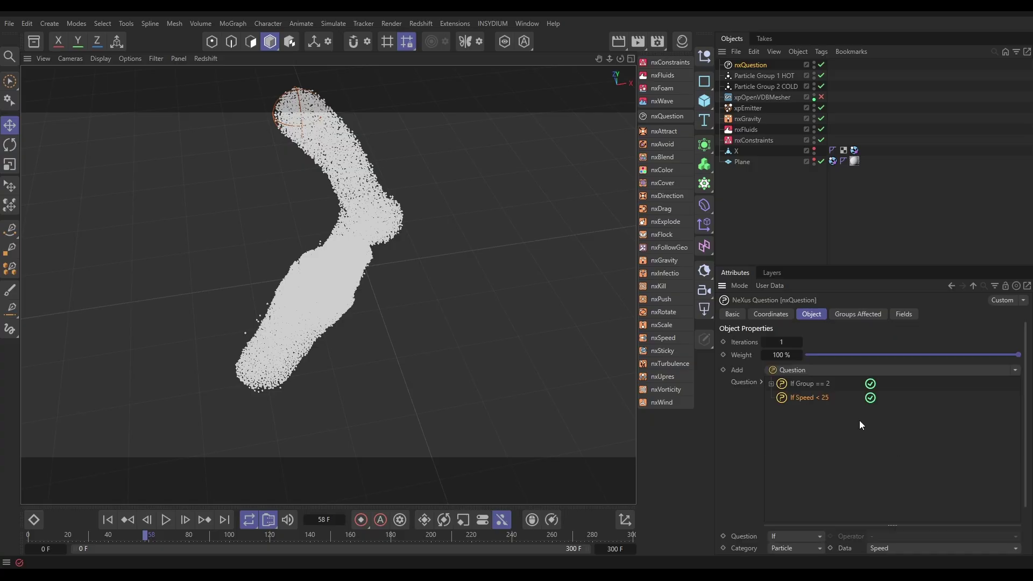
# Add an action under it setting Group to Particle Group 2 COLD.
pyautogui.click(1014, 370)
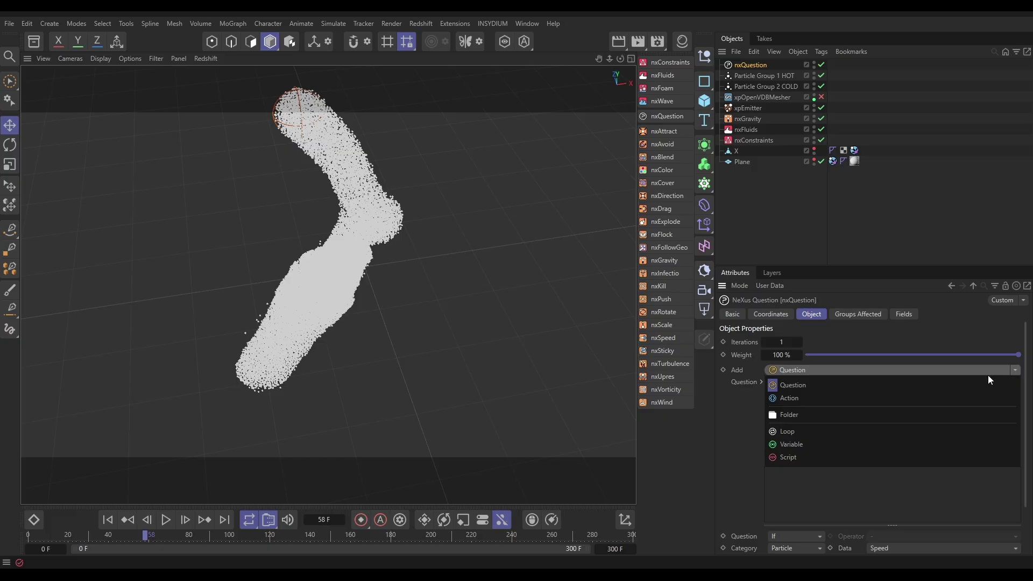
pyautogui.click(978, 393)
pyautogui.scroll(-2, 839, 438)
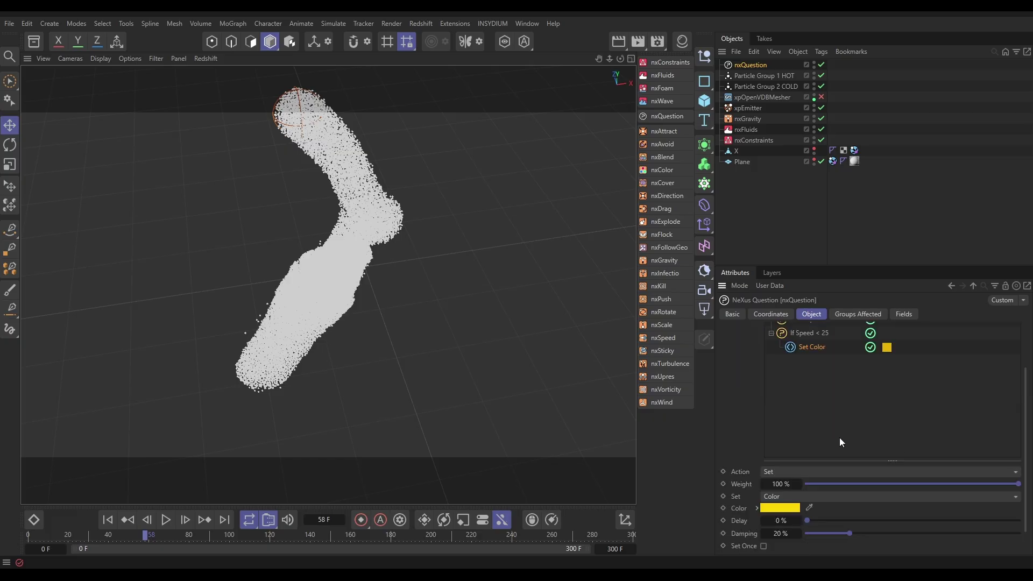
pyautogui.click(781, 501)
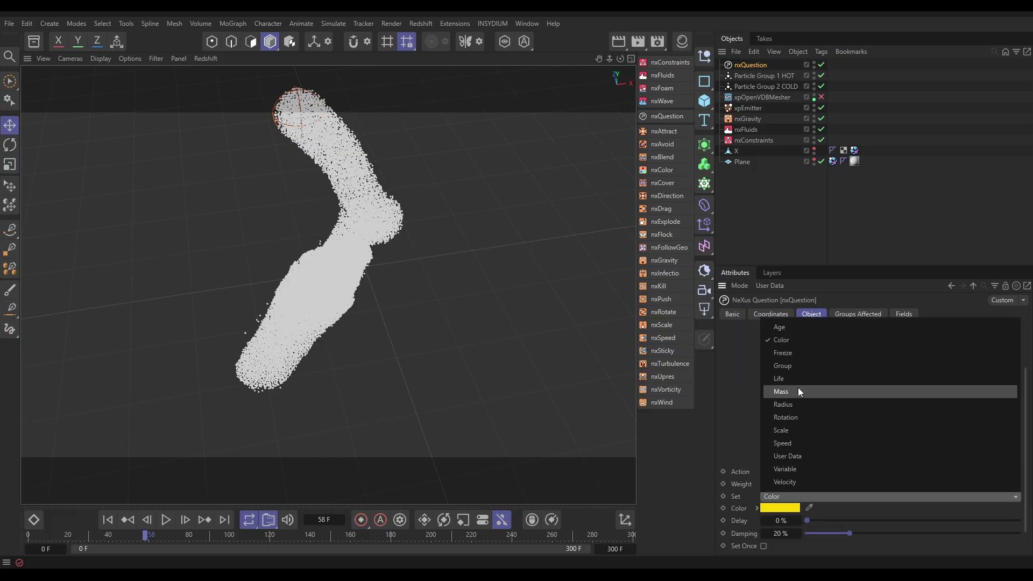
pyautogui.click(799, 363)
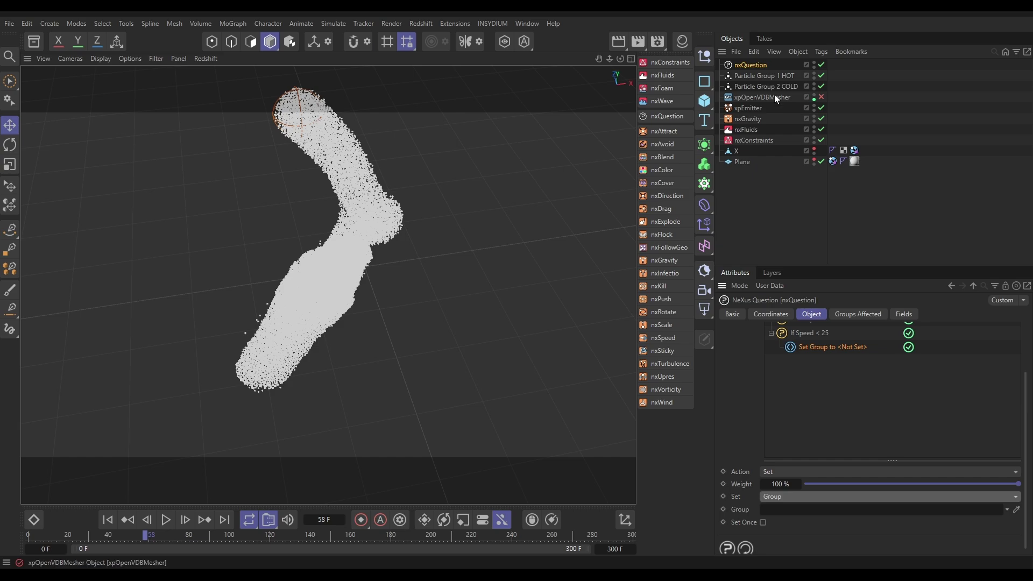
pyautogui.moveTo(773, 86); pyautogui.dragTo(820, 512)
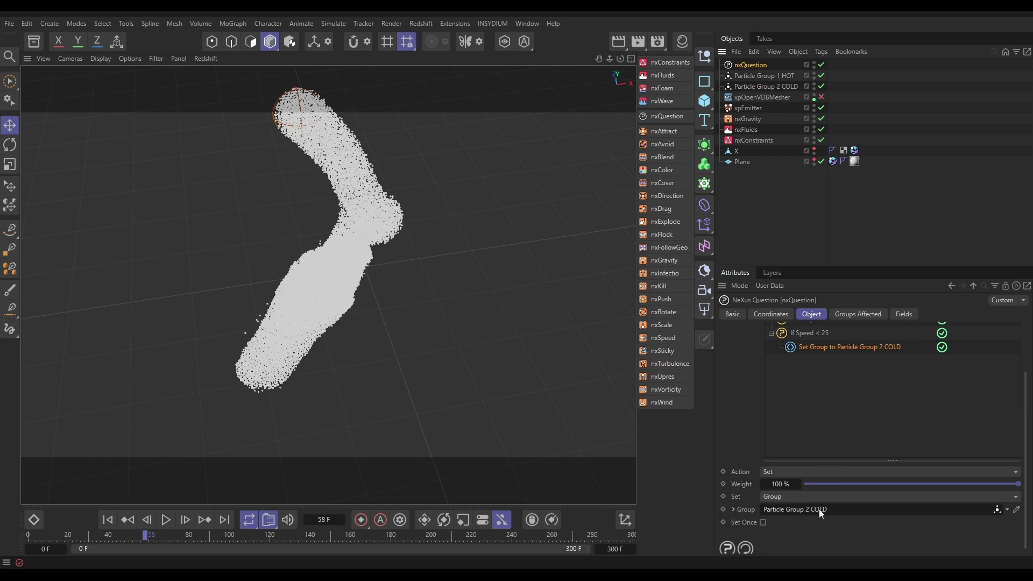
pyautogui.scroll(3, 835, 420)
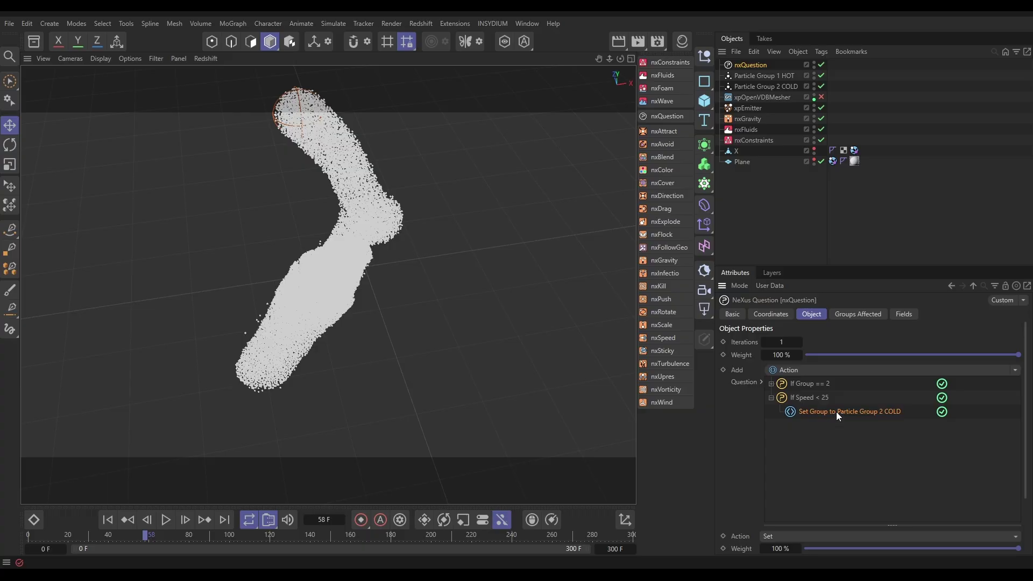
# Delete a stray colour action and add a final question set to Else.
pyautogui.click(854, 415)
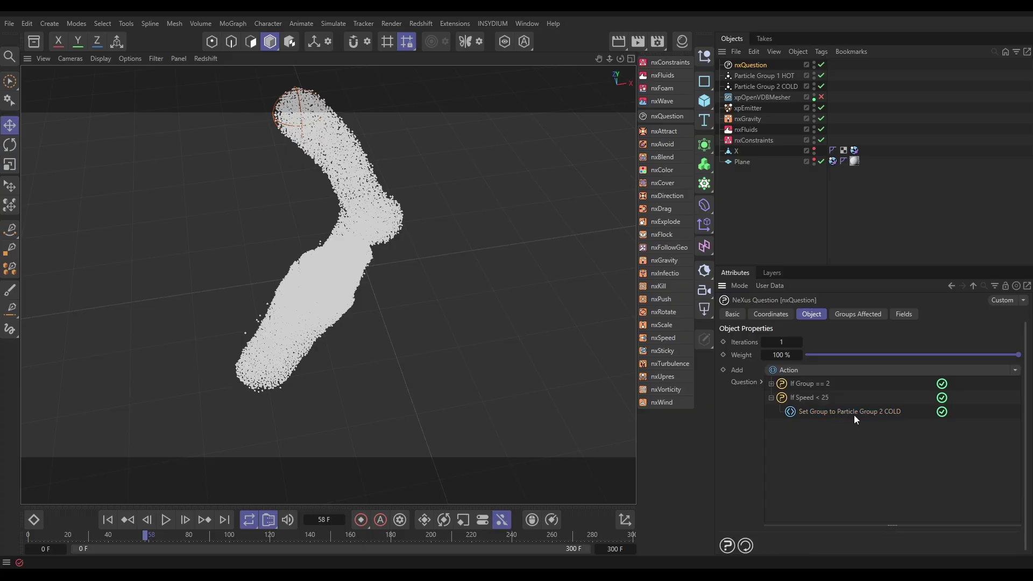
pyautogui.click(825, 369)
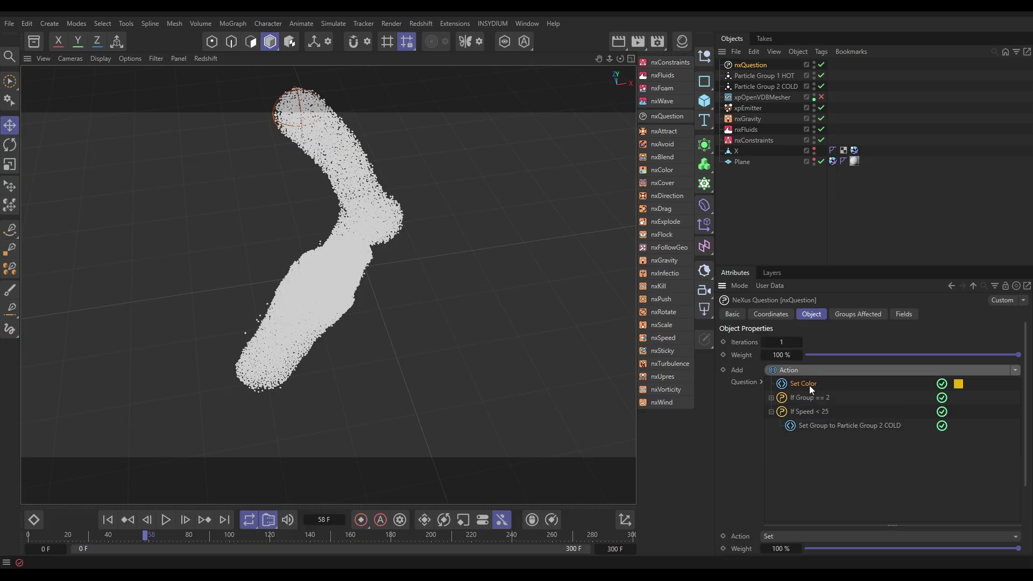
pyautogui.press('Delete')
pyautogui.click(1015, 370)
pyautogui.click(960, 383)
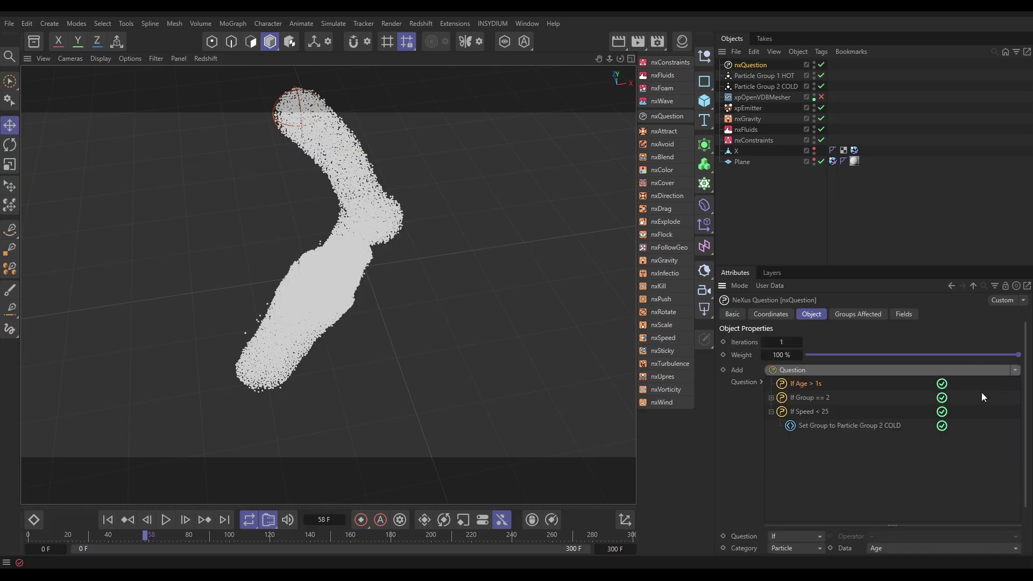
pyautogui.moveTo(805, 385); pyautogui.dragTo(802, 443)
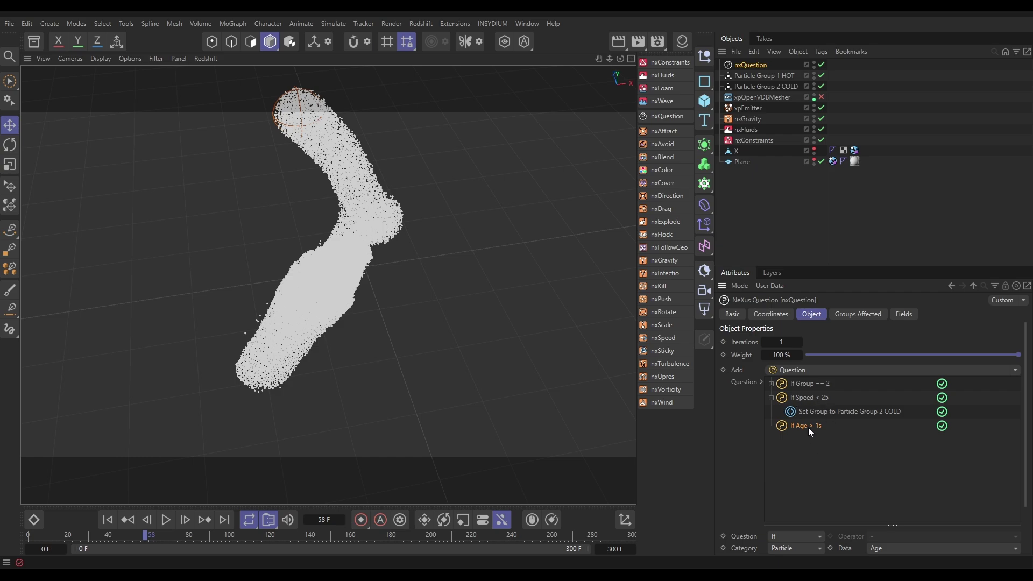
pyautogui.click(786, 537)
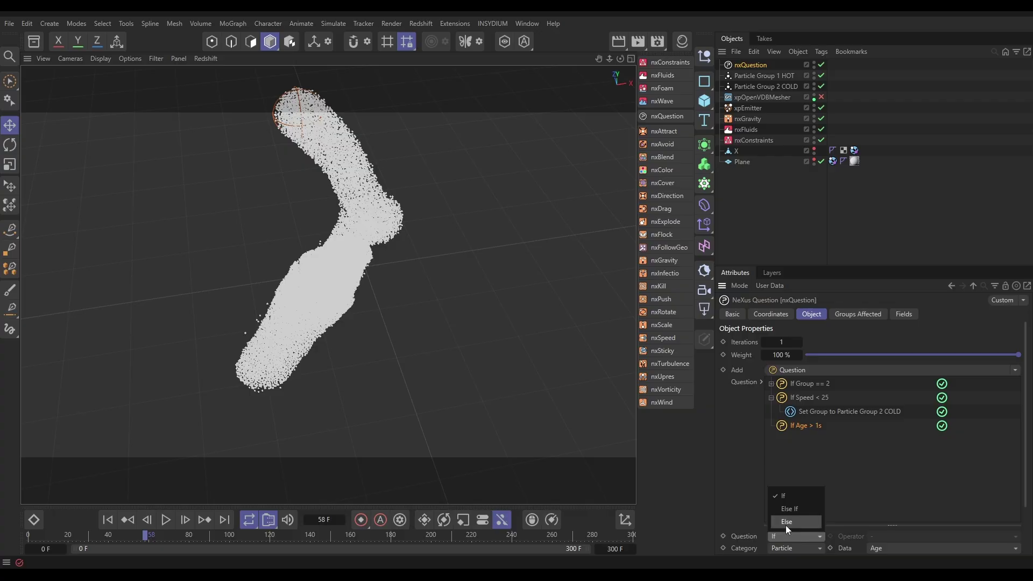
pyautogui.click(786, 523)
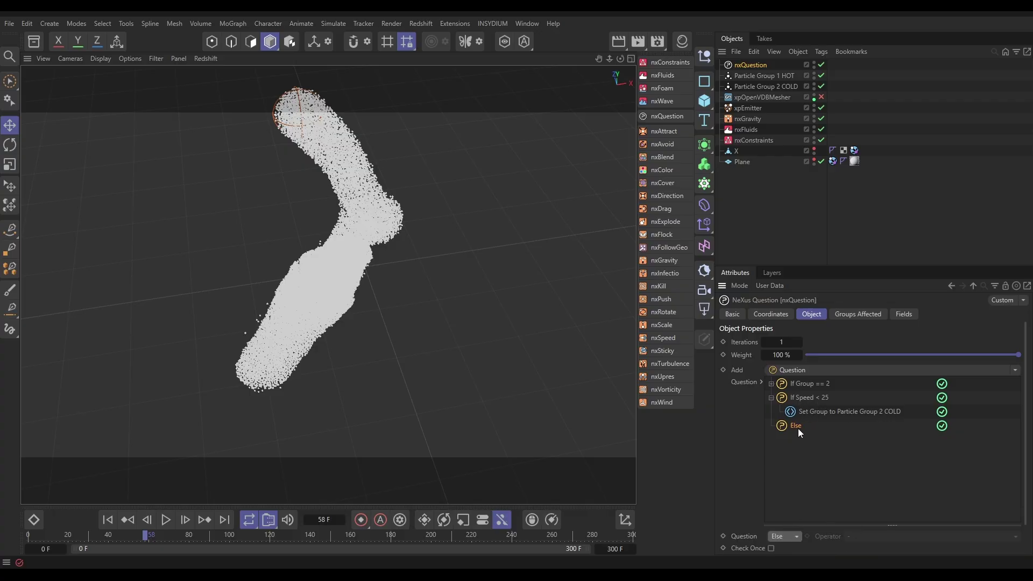
# Copy the Set Group action under Else and retarget it to Particle Group 1 HOT.
pyautogui.scroll(-1, 828, 454)
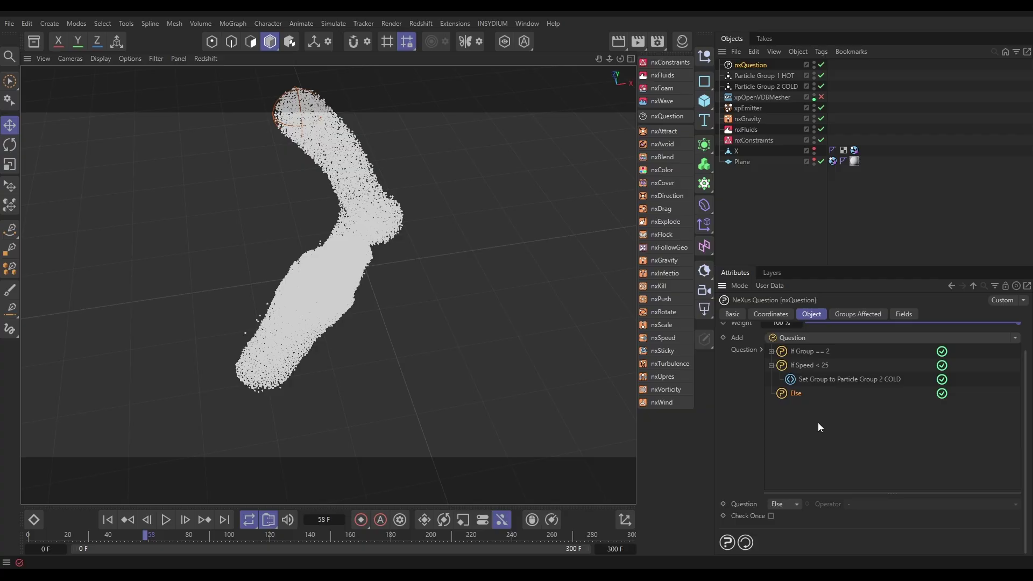
pyautogui.click(811, 379)
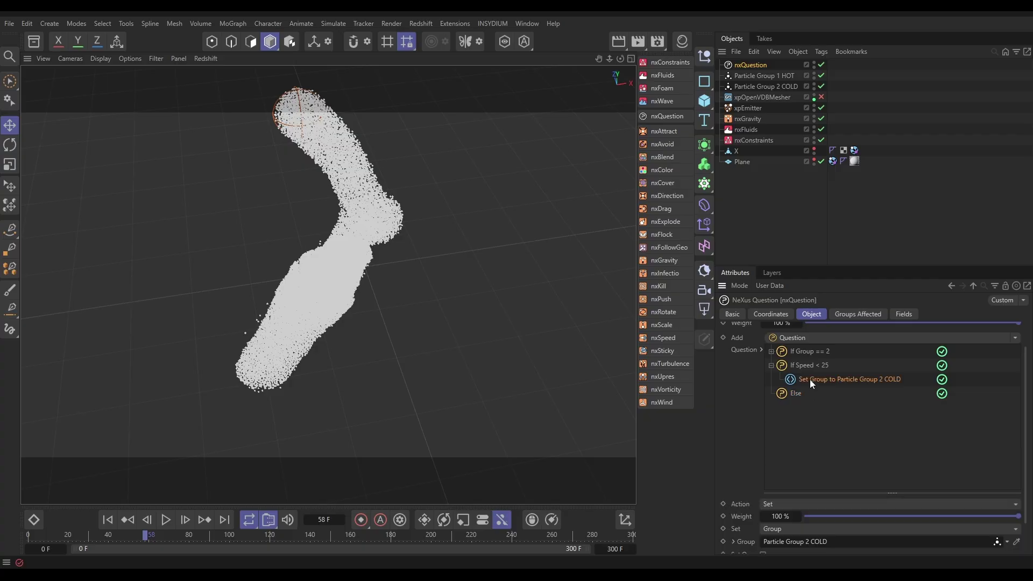
pyautogui.keyDown('ctrl'); pyautogui.moveTo(809, 379); pyautogui.dragTo(802, 402); pyautogui.keyUp('ctrl')
pyautogui.scroll(-1, 822, 447)
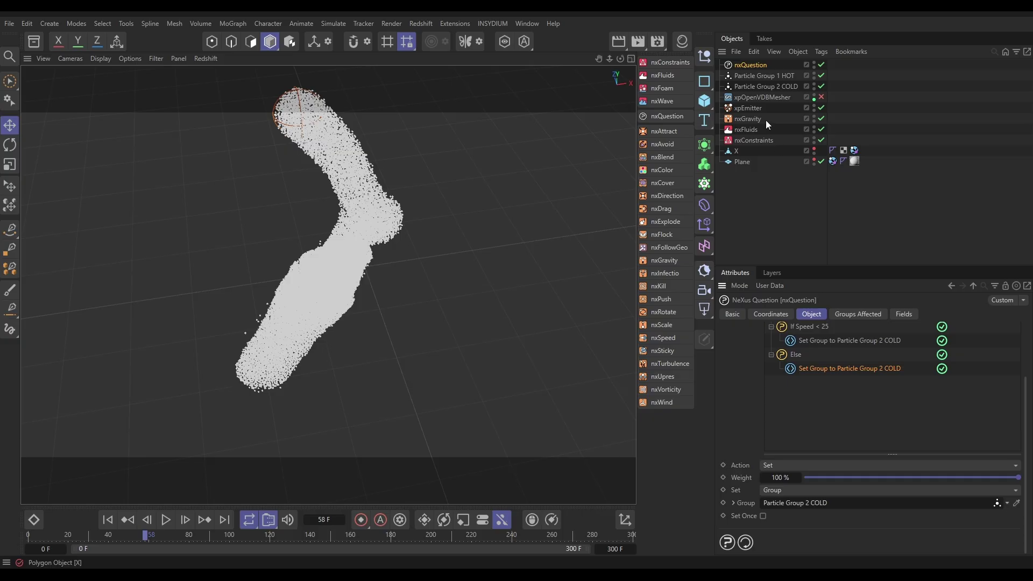
pyautogui.moveTo(753, 75); pyautogui.dragTo(832, 503)
pyautogui.scroll(1, 1012, 436)
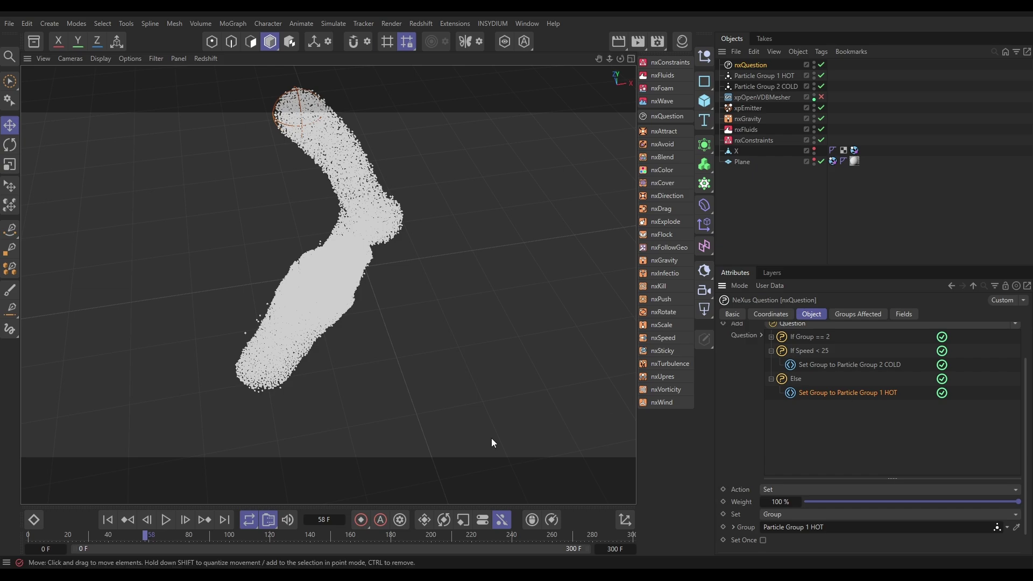
# Replay the simulation from frame 0 and pause at frame 126 to inspect the blackened slow particles.
pyautogui.click(108, 519)
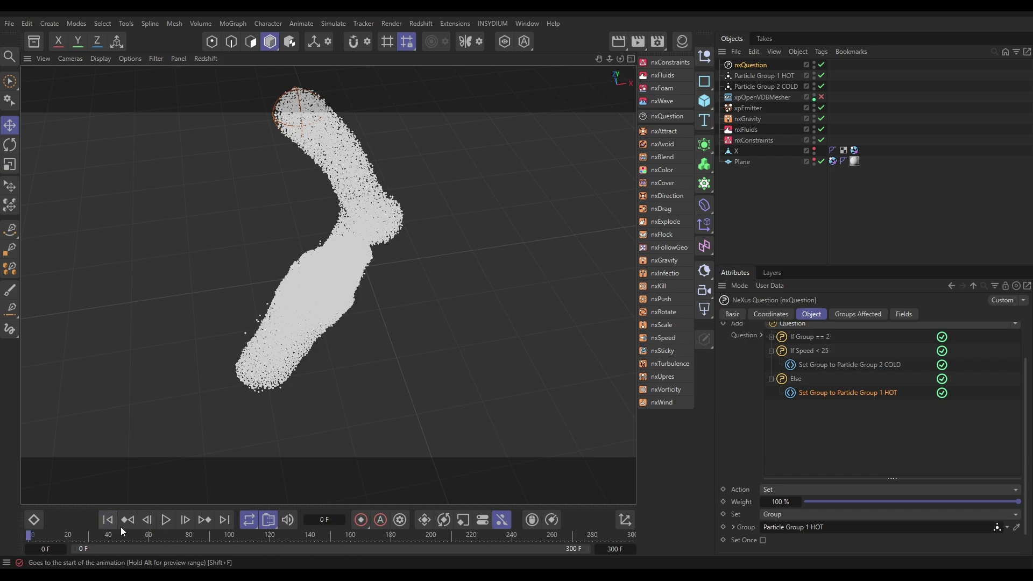
pyautogui.click(166, 520)
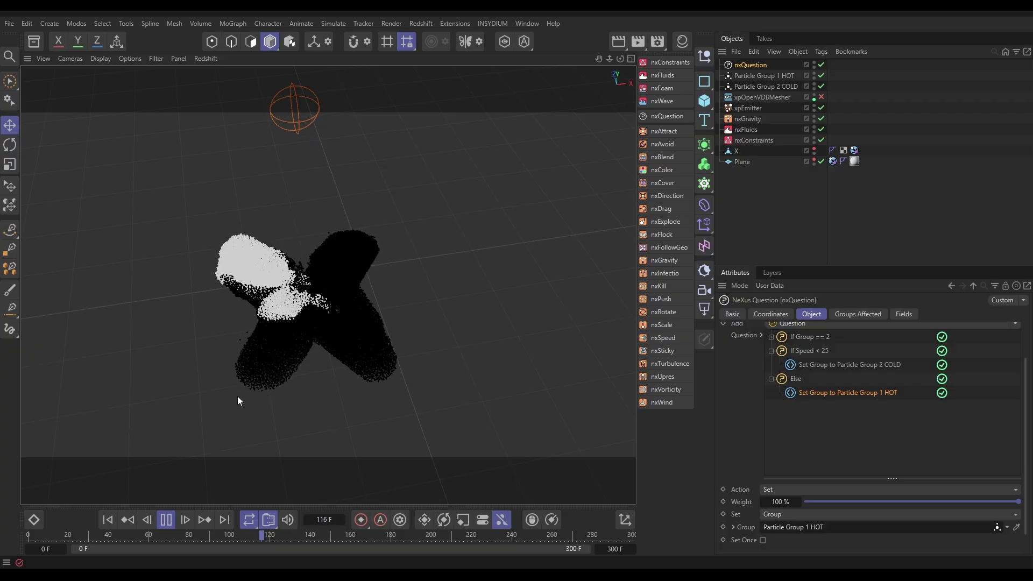
pyautogui.click(166, 519)
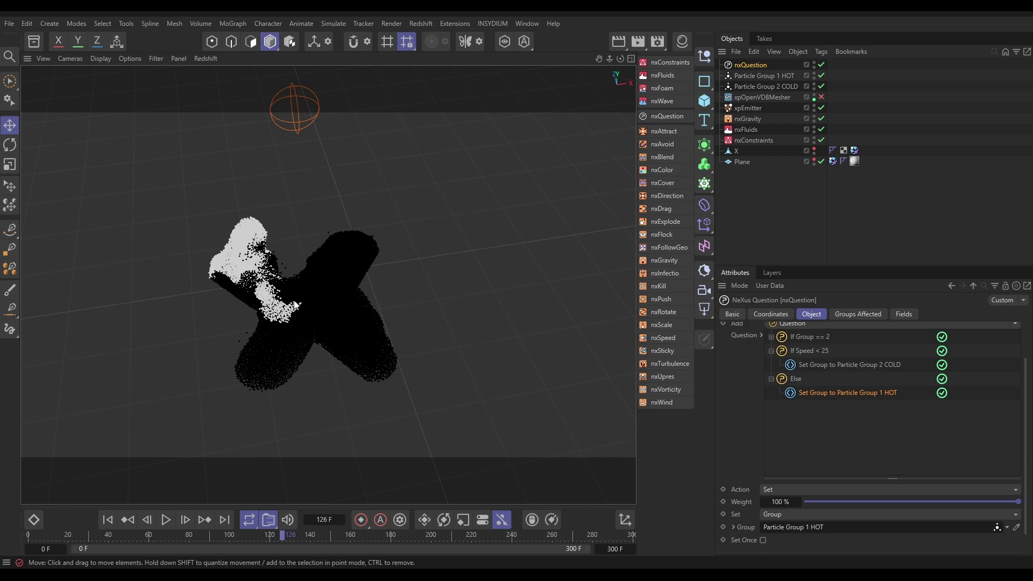
# Lower the Weight of the If Group == 2 Set Color action to 72%.
pyautogui.moveTo(1028, 429); pyautogui.dragTo(1026, 390)
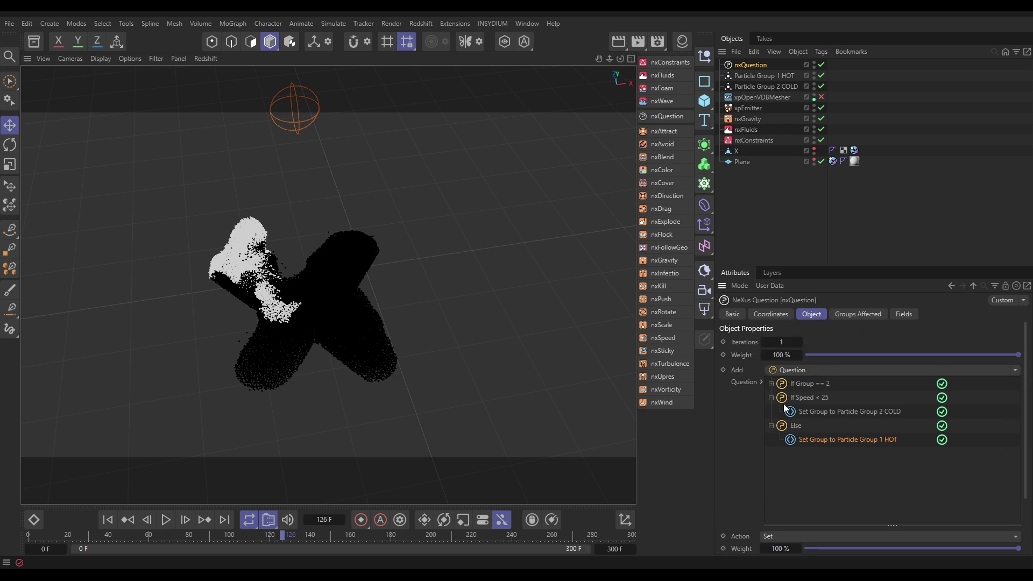
pyautogui.click(771, 383)
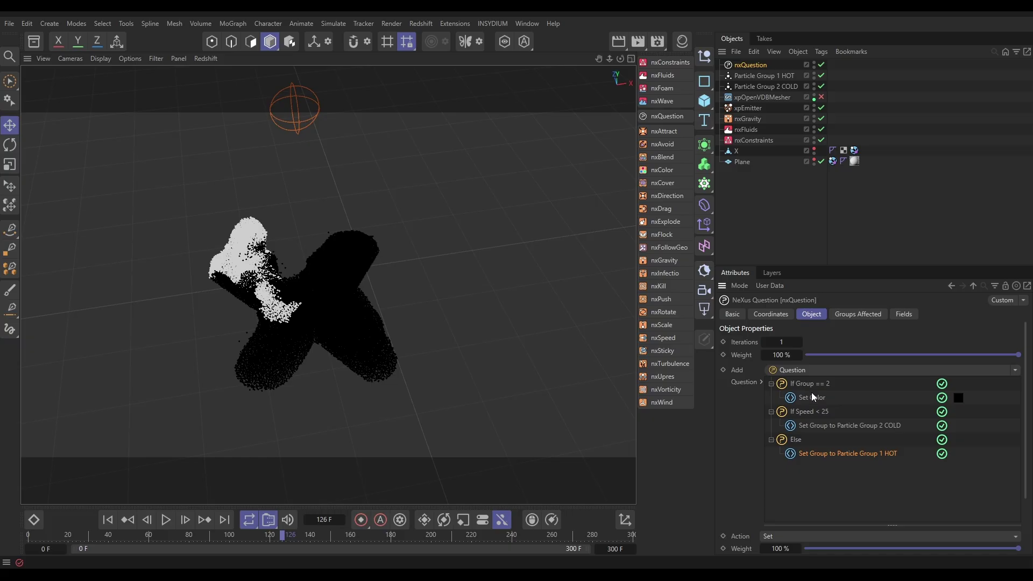
pyautogui.click(810, 399)
pyautogui.scroll(-3, 892, 504)
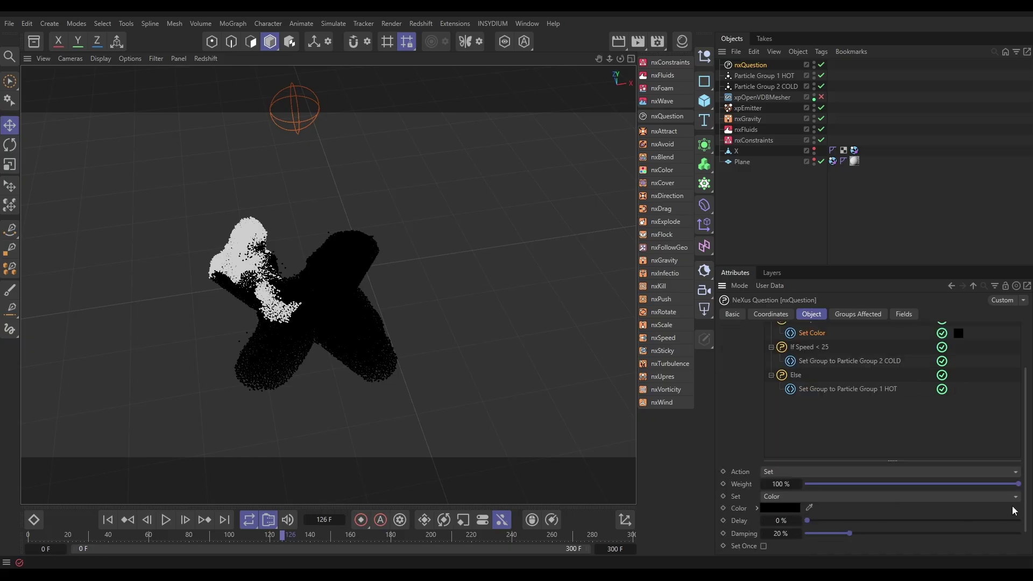
pyautogui.moveTo(1018, 484); pyautogui.dragTo(990, 492)
# Rerun the simulation from the start and pause it at frame 67.
pyautogui.click(133, 522)
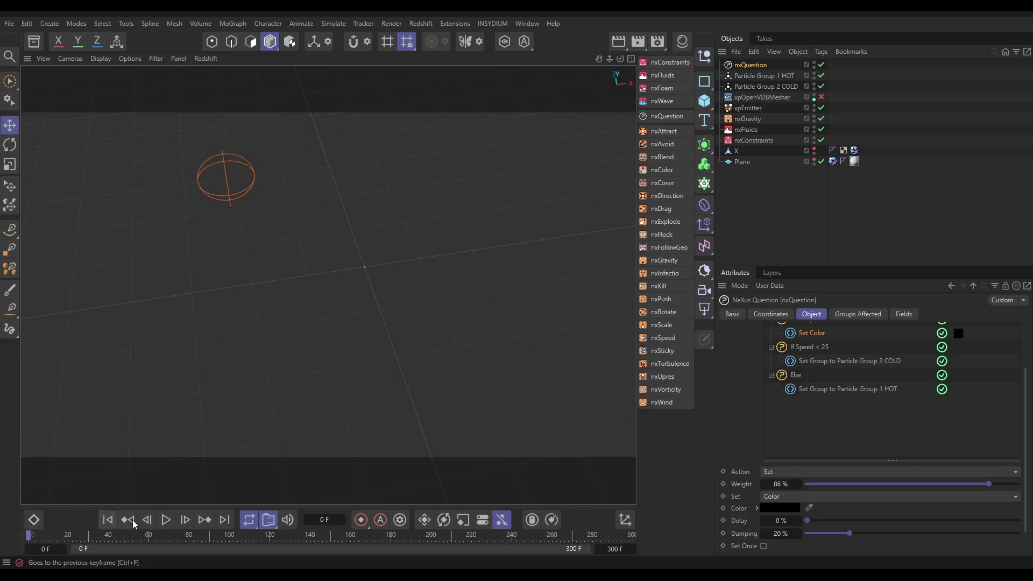
pyautogui.click(166, 519)
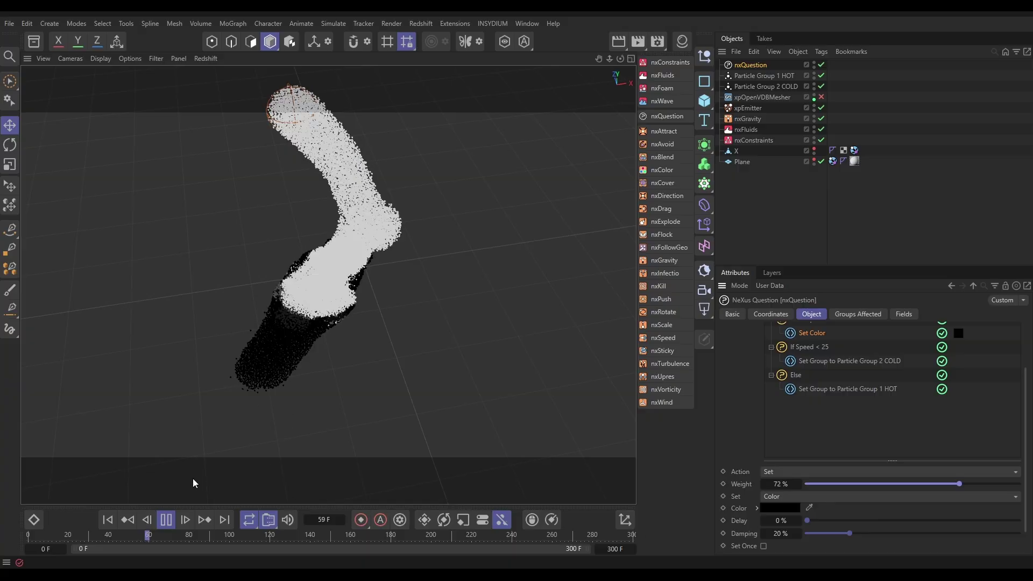
pyautogui.click(108, 519)
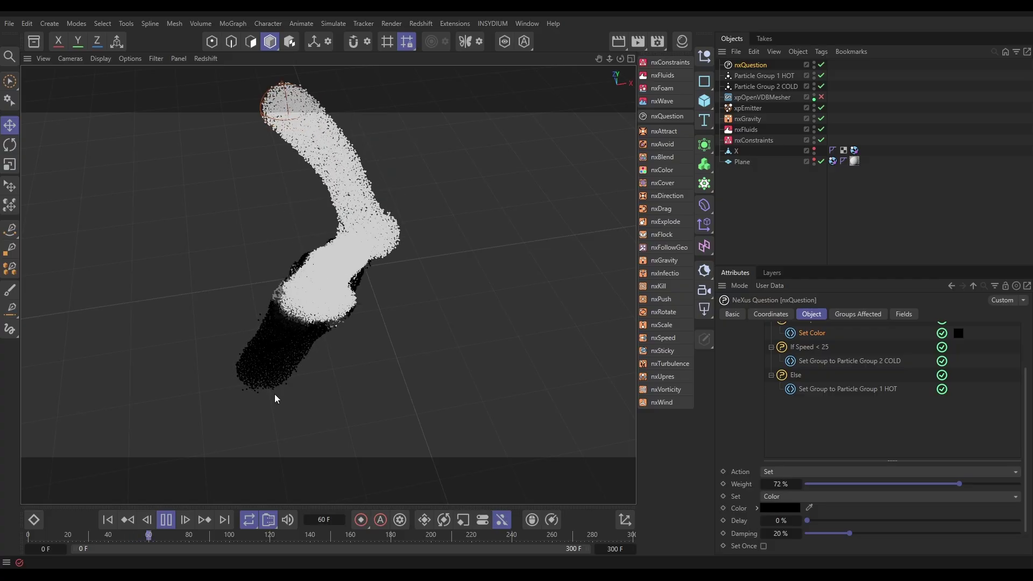
pyautogui.press('F8')
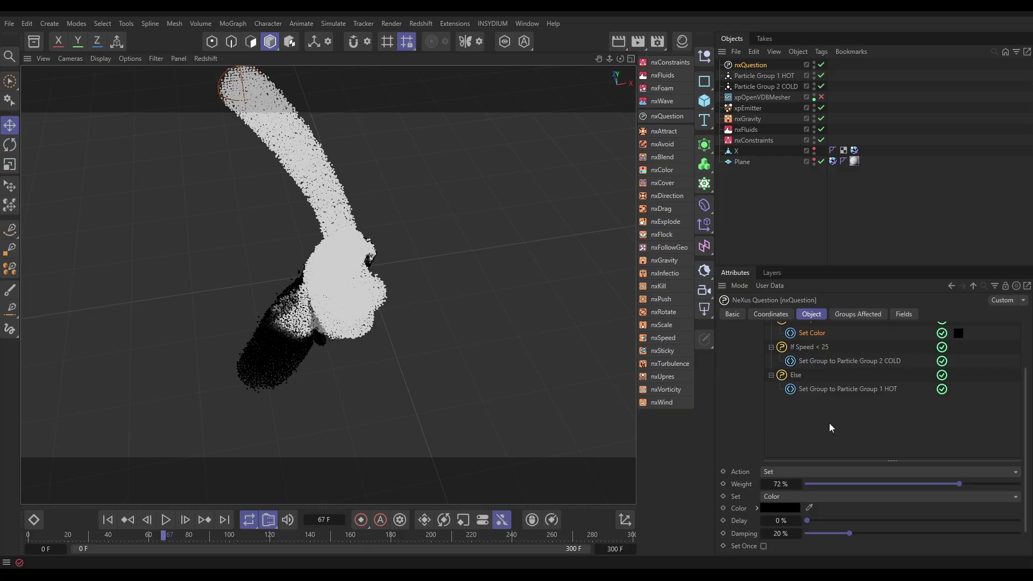
pyautogui.scroll(3, 831, 427)
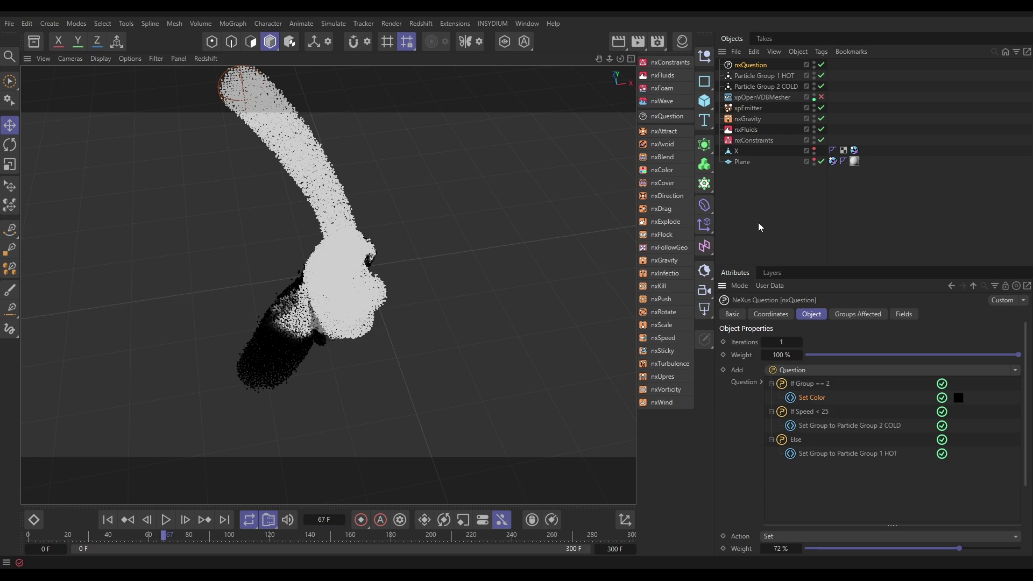
# Add an nxBlend modifier below xpOpenVDBMesher with its blend mode set to Addition.
pyautogui.click(665, 162)
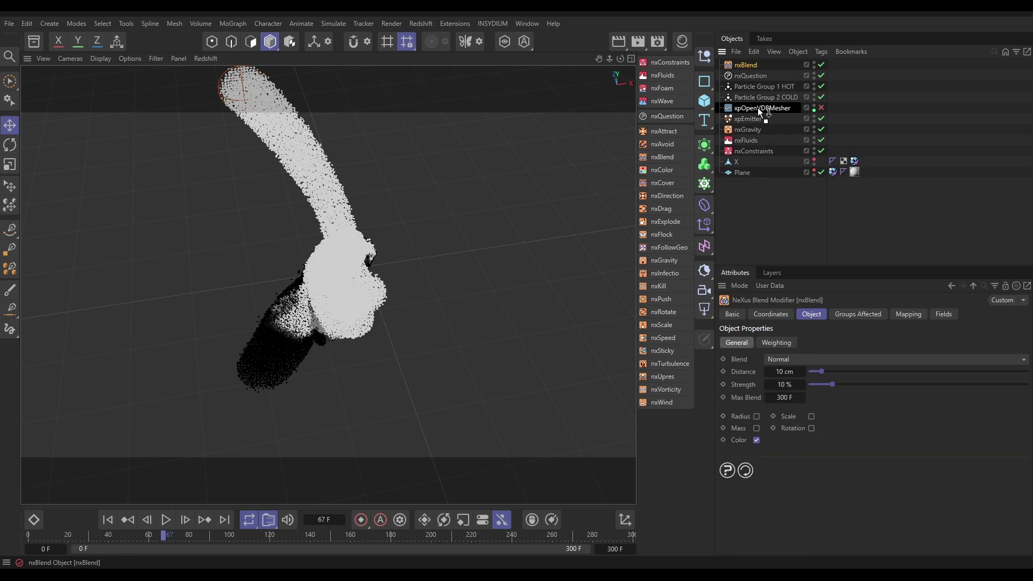
pyautogui.moveTo(757, 109); pyautogui.dragTo(756, 113)
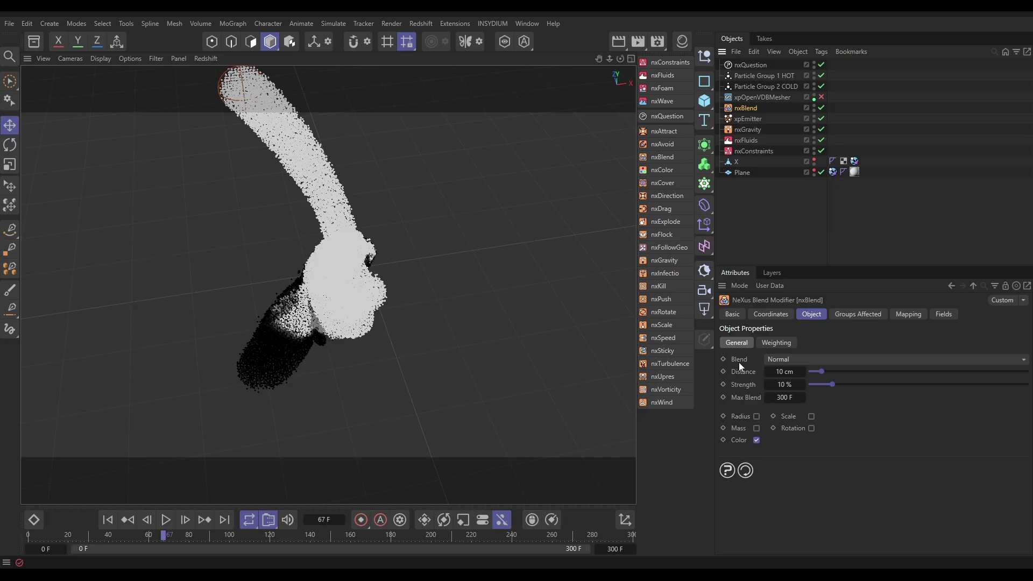
pyautogui.click(783, 360)
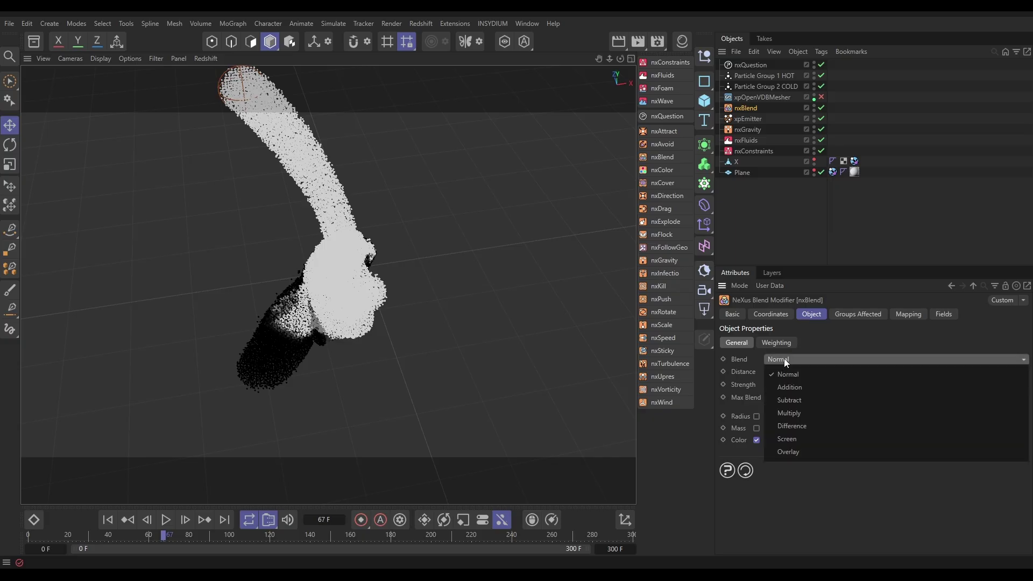
pyautogui.click(792, 387)
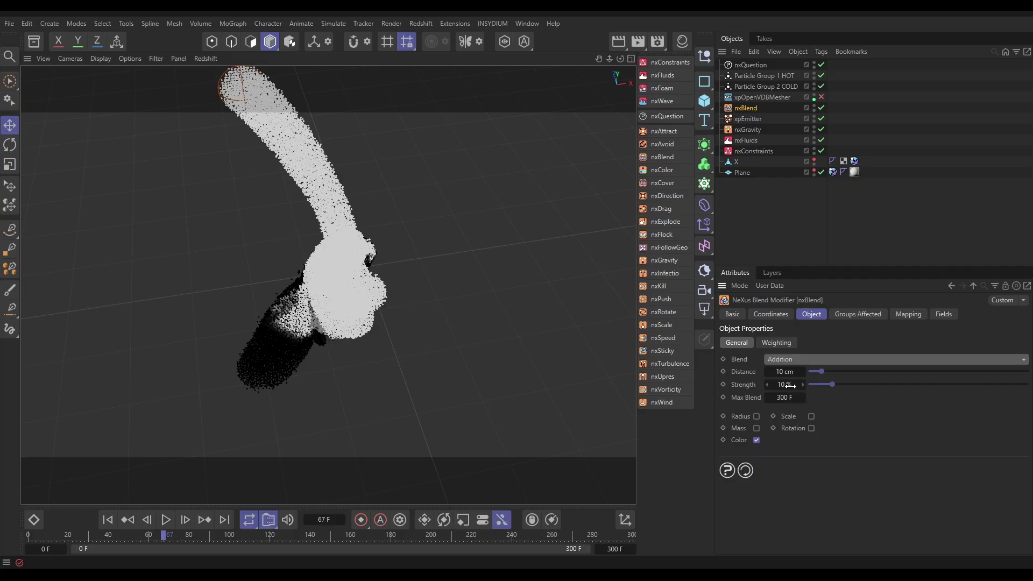
# Set the nxBlend Distance to 15 cm and Strength to 1000%, then rewind the simulation.
pyautogui.click(785, 372)
pyautogui.write('15')
pyautogui.press('Return')
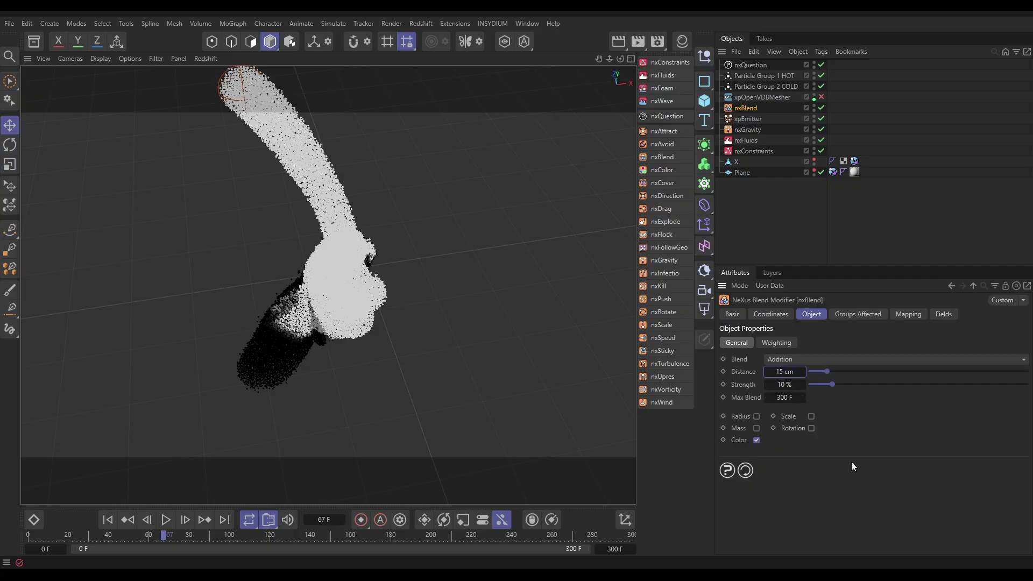
pyautogui.click(793, 385)
pyautogui.write('1000')
pyautogui.press('Return')
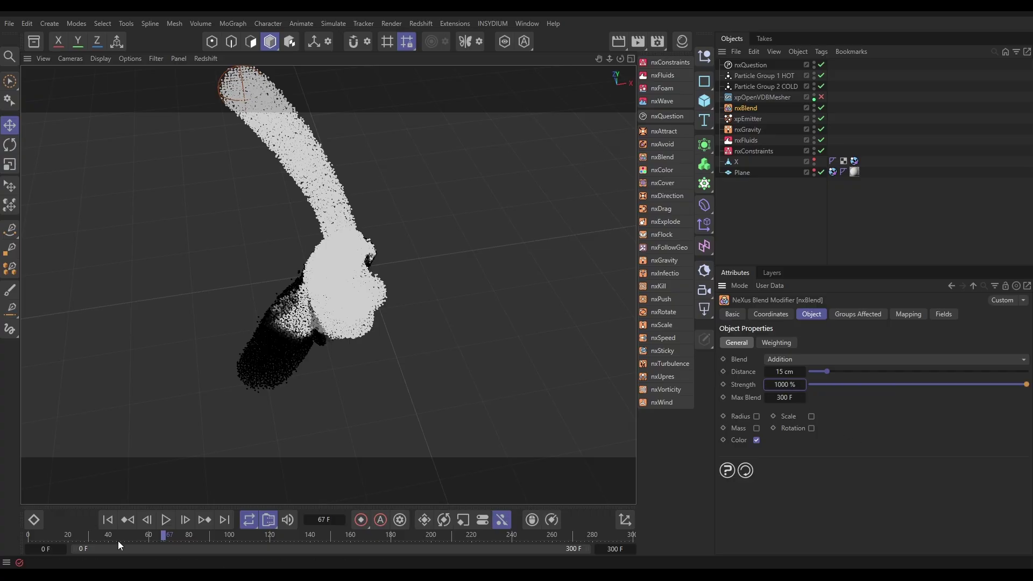
pyautogui.click(108, 519)
# Play the blended simulation and pause it at frame 161.
pyautogui.click(165, 520)
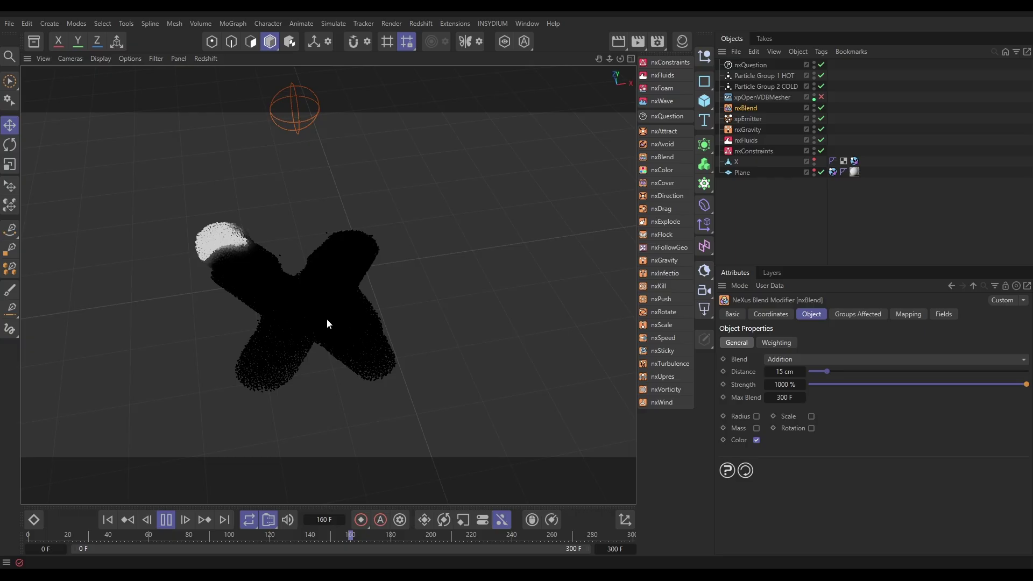
pyautogui.press('F8')
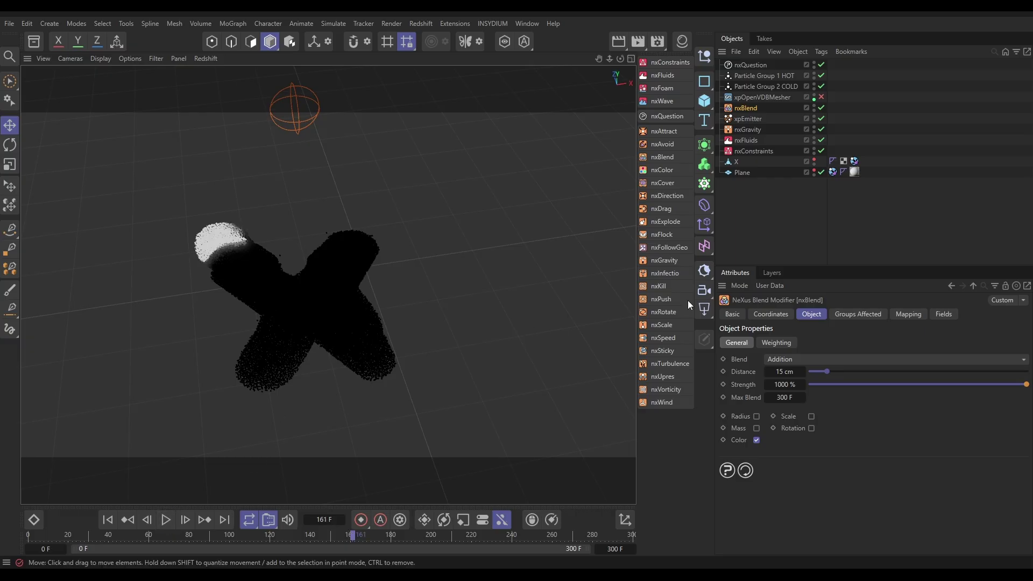
# Add a Color (Brightness) mapping layer to nxConstraints driving Viscosity Stiffness.
pyautogui.click(754, 151)
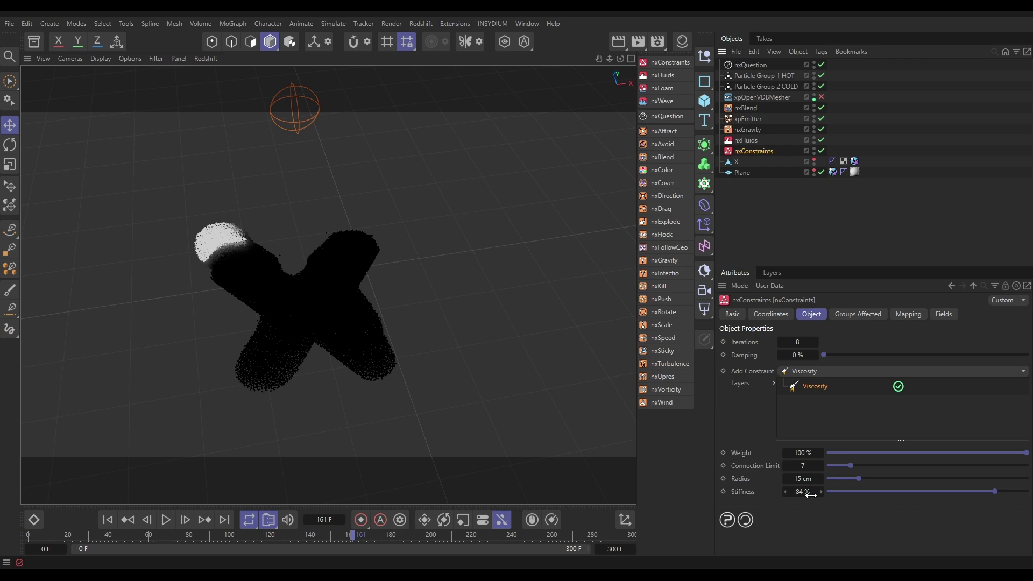
pyautogui.click(910, 316)
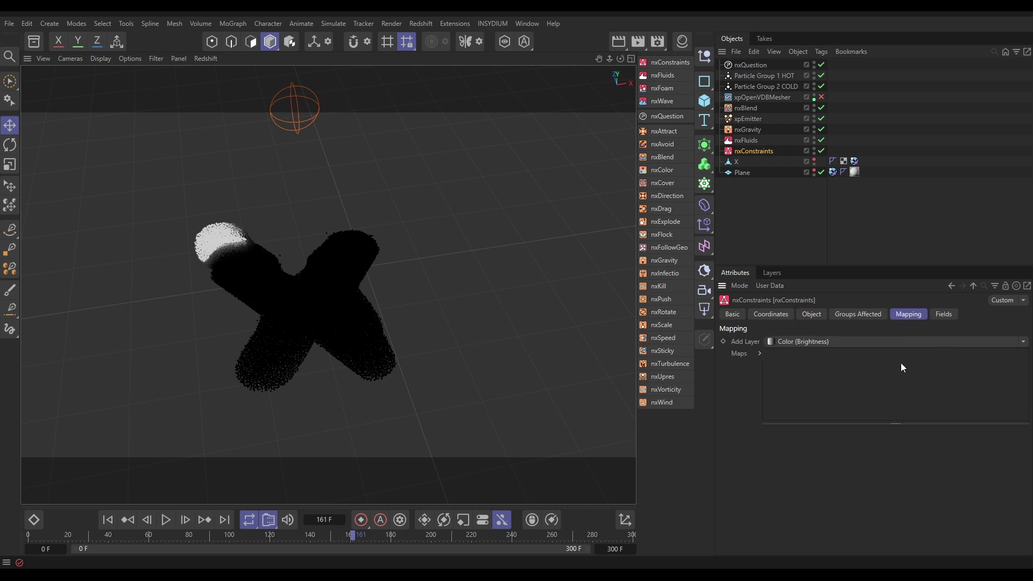
pyautogui.click(1025, 342)
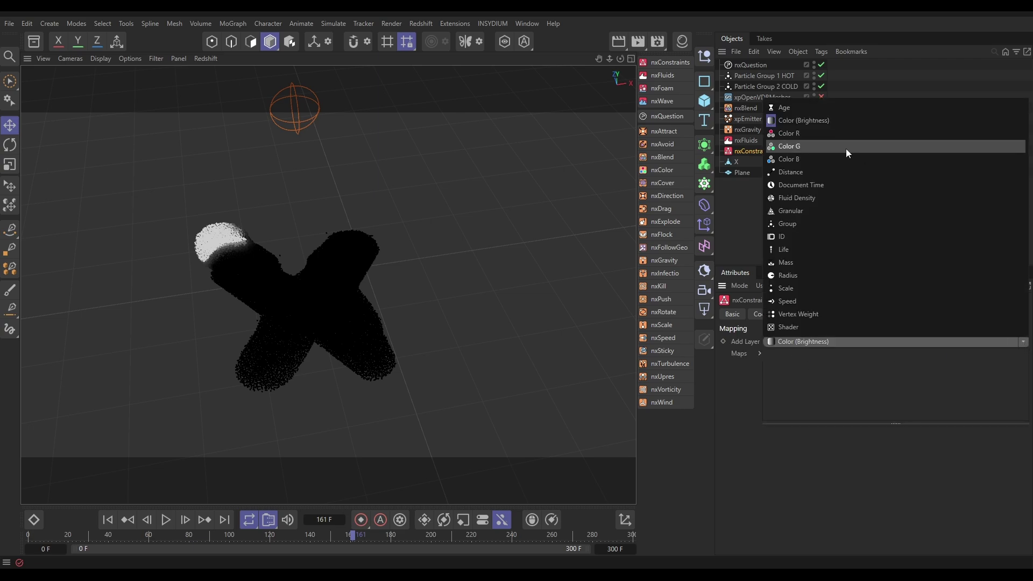
pyautogui.click(812, 123)
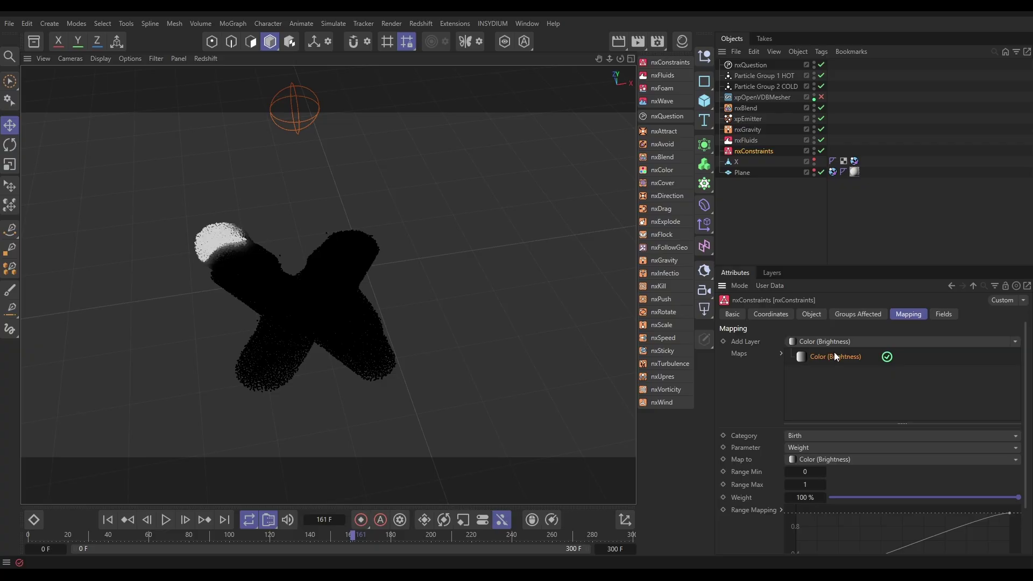
pyautogui.click(793, 436)
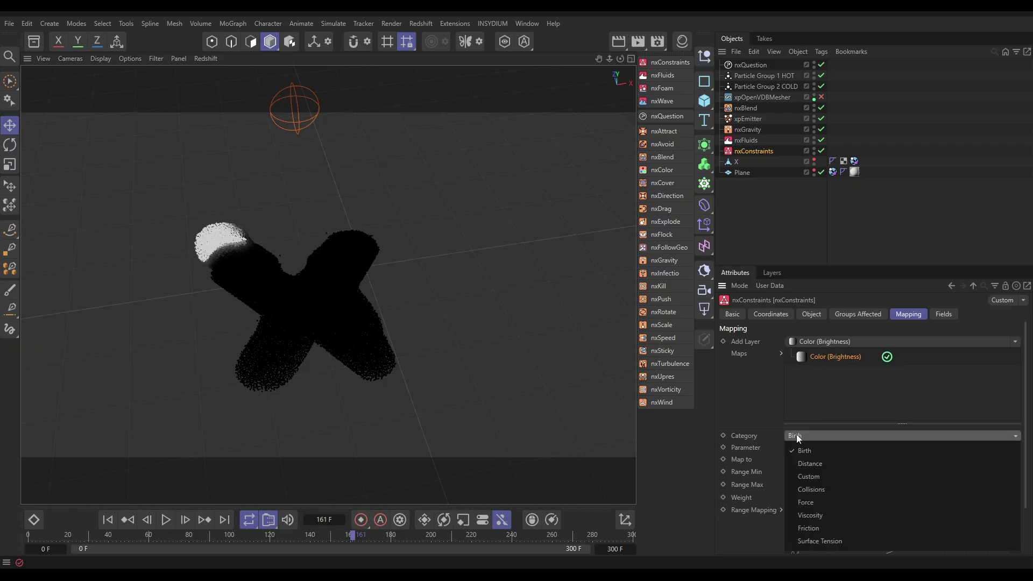
pyautogui.click(815, 515)
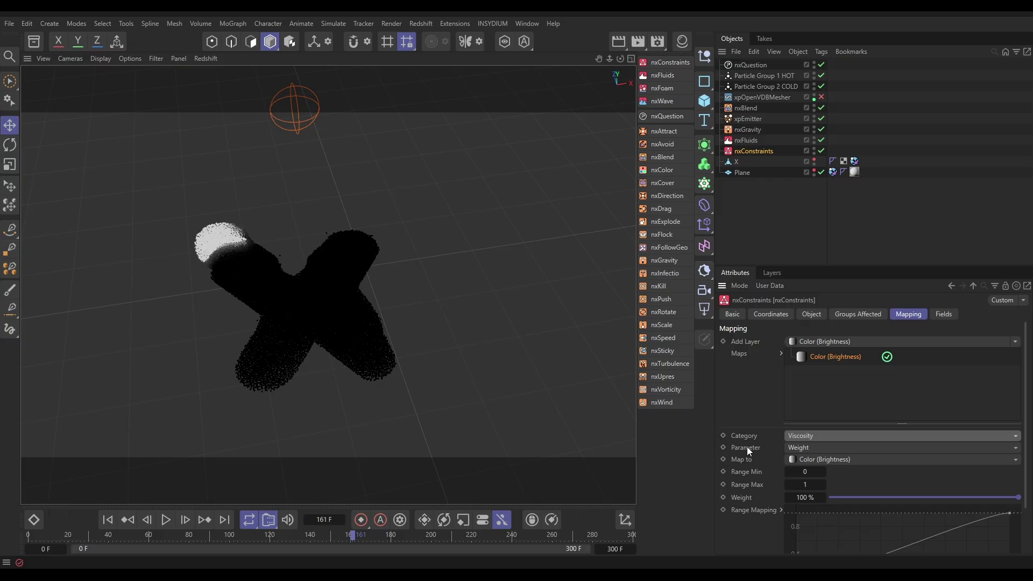
pyautogui.click(804, 448)
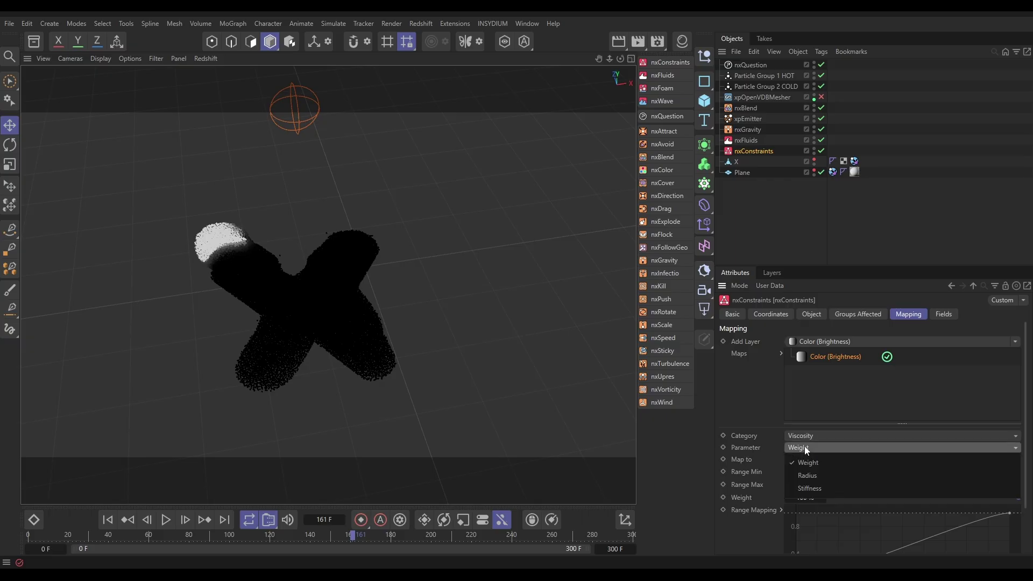
pyautogui.click(808, 489)
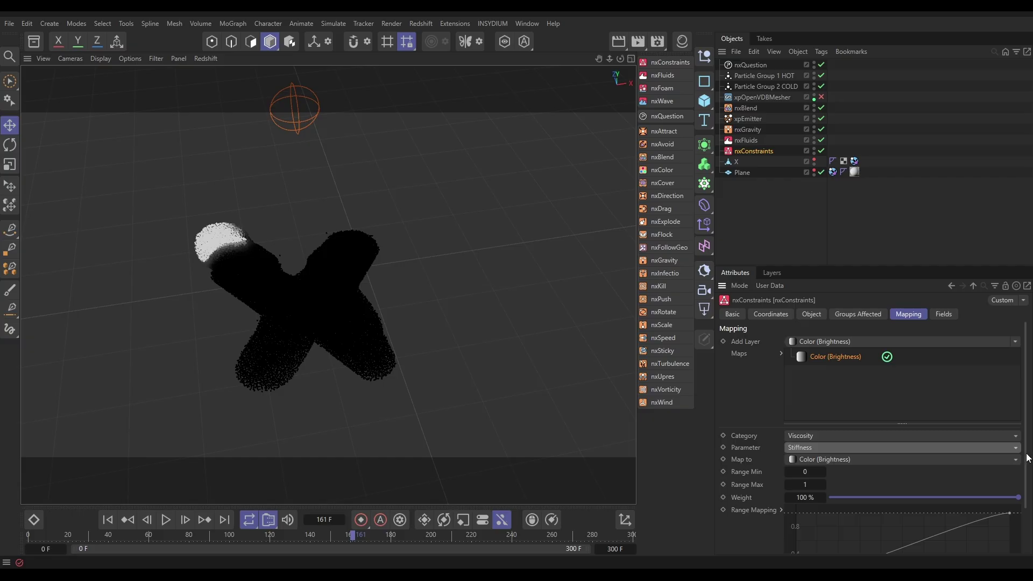
# Reshape the Range Mapping curve to stay high, then fall to zero near 0.9.
pyautogui.scroll(-2, 1027, 458)
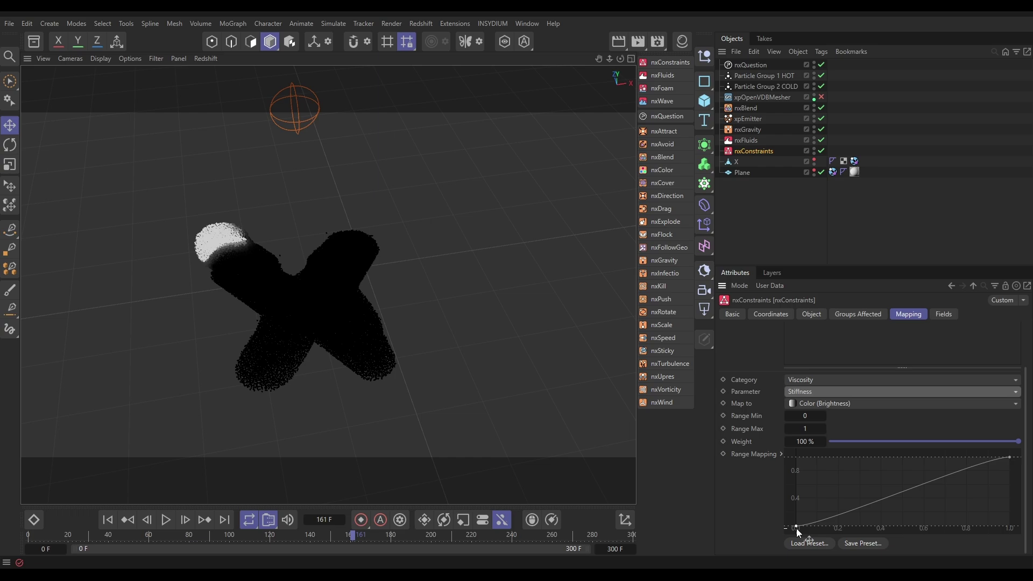
pyautogui.moveTo(796, 528); pyautogui.dragTo(773, 441)
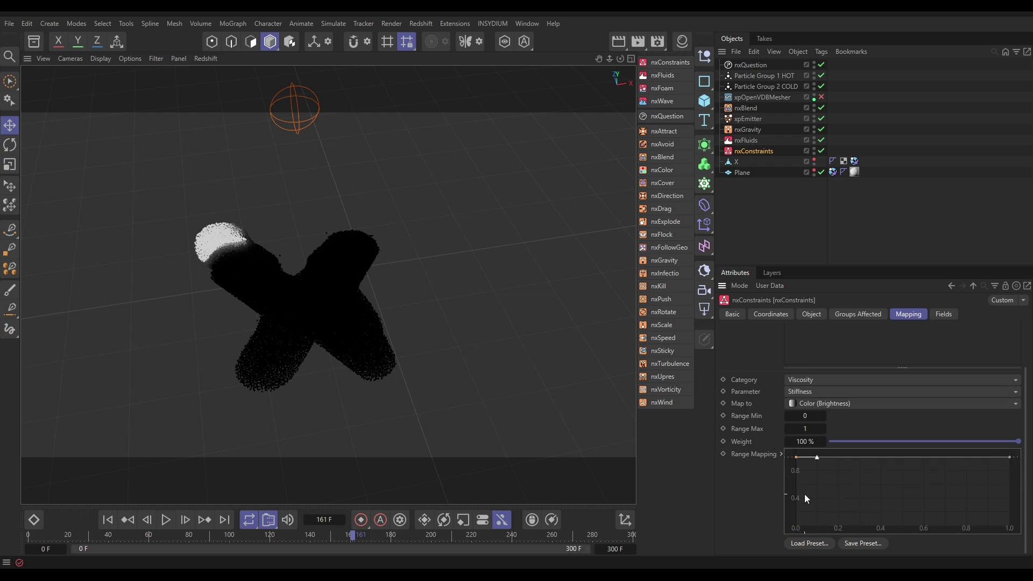
pyautogui.moveTo(1009, 459); pyautogui.dragTo(974, 554)
pyautogui.click(797, 456)
pyautogui.moveTo(816, 457); pyautogui.dragTo(923, 458)
# Rewind and replay the simulation under the brightness-driven stiffness curve.
pyautogui.click(107, 519)
pyautogui.click(166, 519)
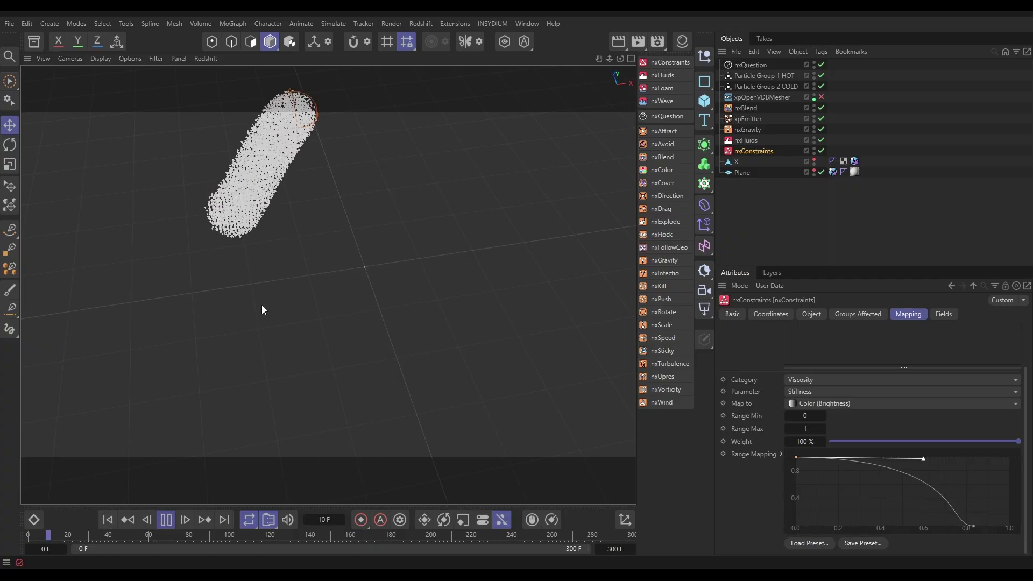